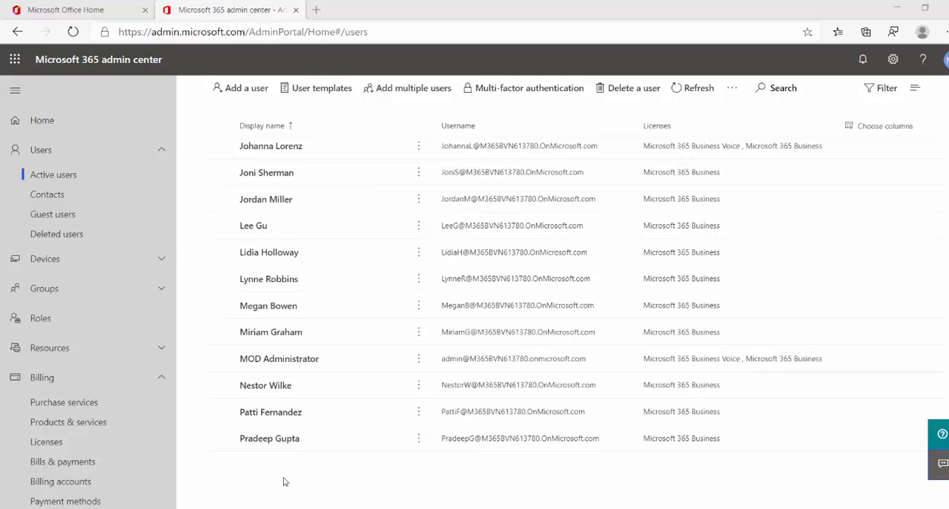
Assign the Microsoft 365 Business Voice license to an active user who only has Microsoft 365 Business, and save the change.
{"action": "left_click", "coordinate": [269, 305]}
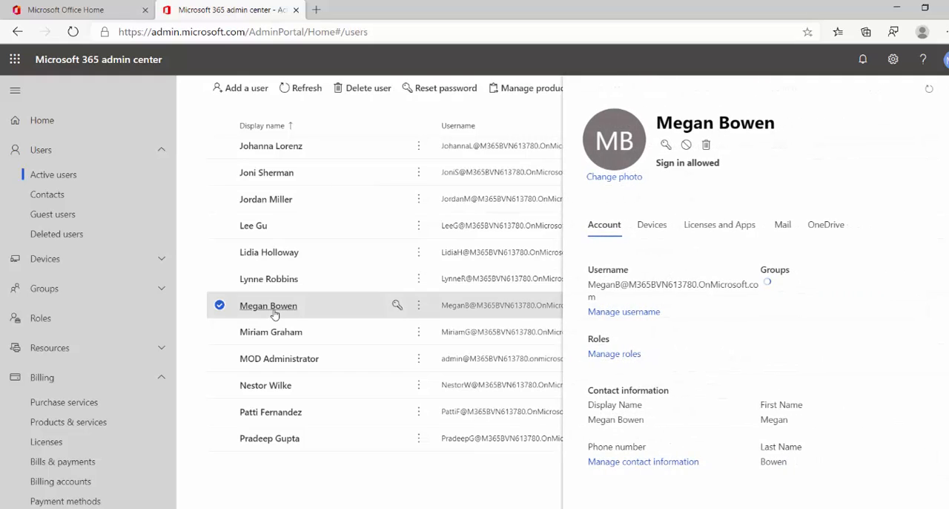
{"action": "left_click", "coordinate": [736, 225]}
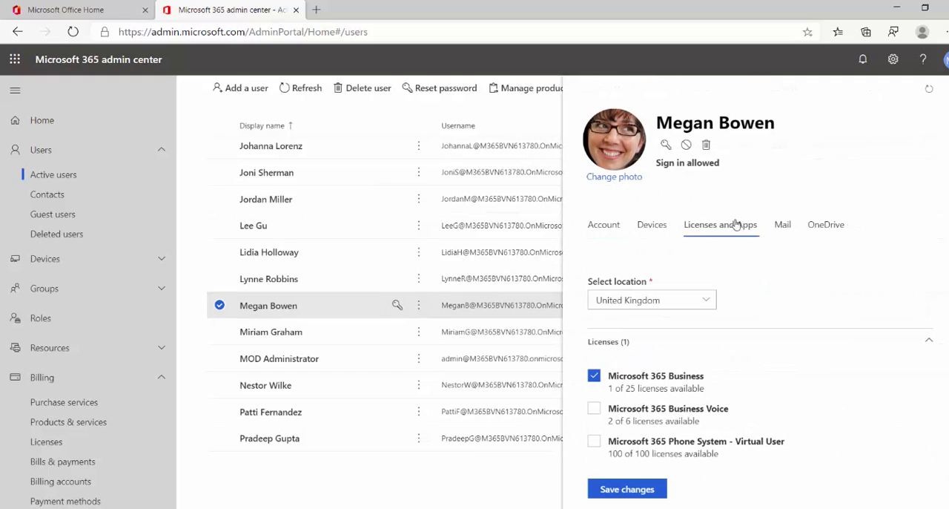
{"action": "left_click", "coordinate": [595, 412]}
{"action": "left_click", "coordinate": [626, 488]}
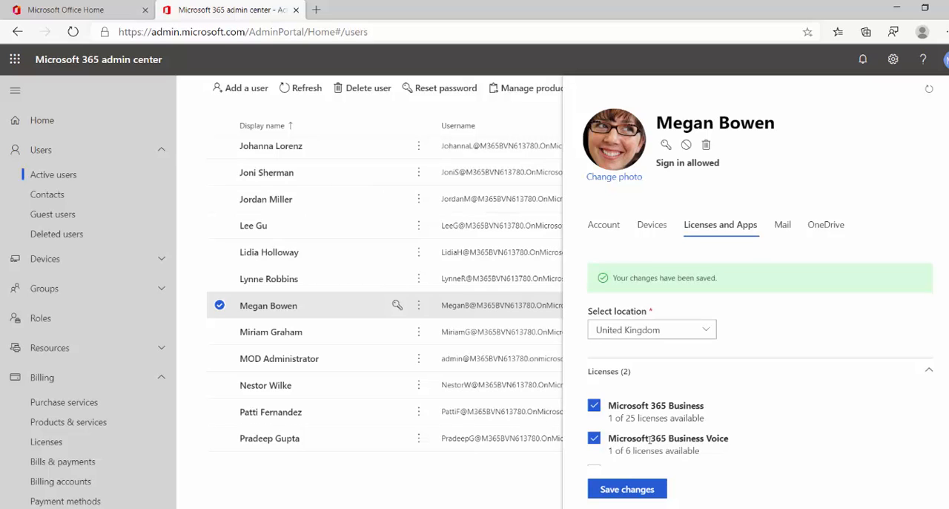
{"action": "left_click", "coordinate": [945, 101]}
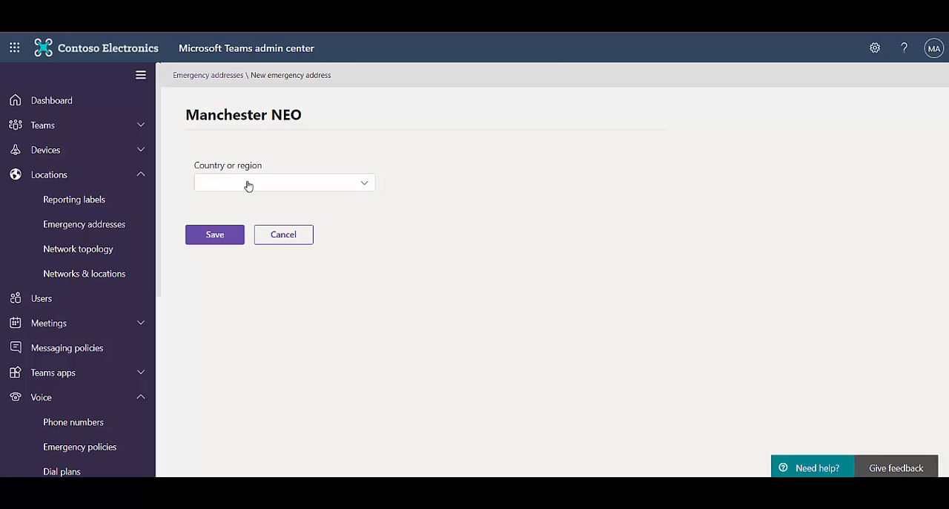
In the Microsoft Teams admin center, set the Manchester NEO emergency address's country to United Kingdom and enable manual address input.
{"action": "left_click", "coordinate": [245, 185]}
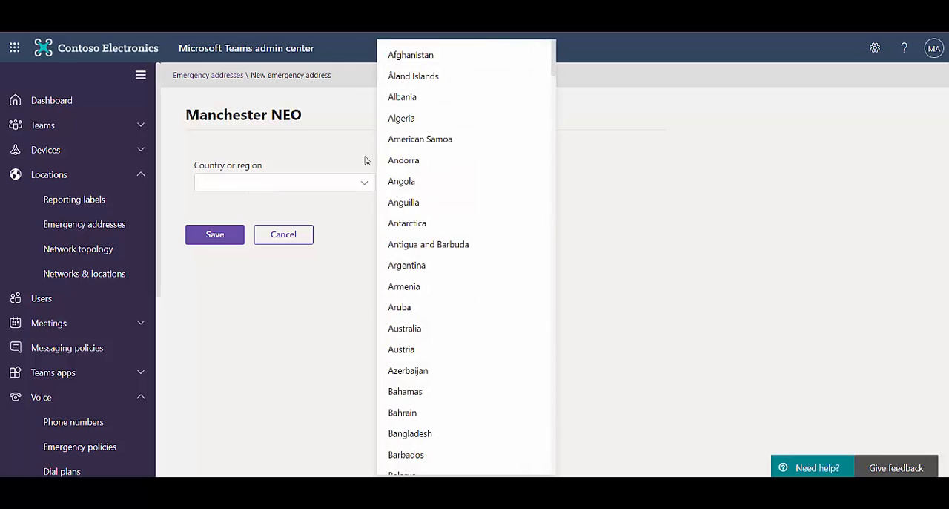
{"action": "left_click_drag", "start_coordinate": [553, 66], "coordinate": [613, 450]}
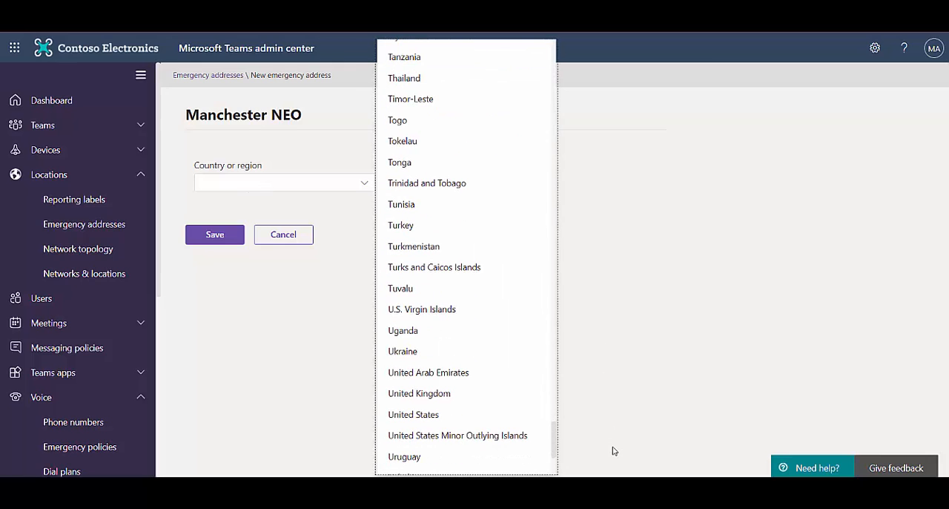
{"action": "left_click", "coordinate": [430, 394]}
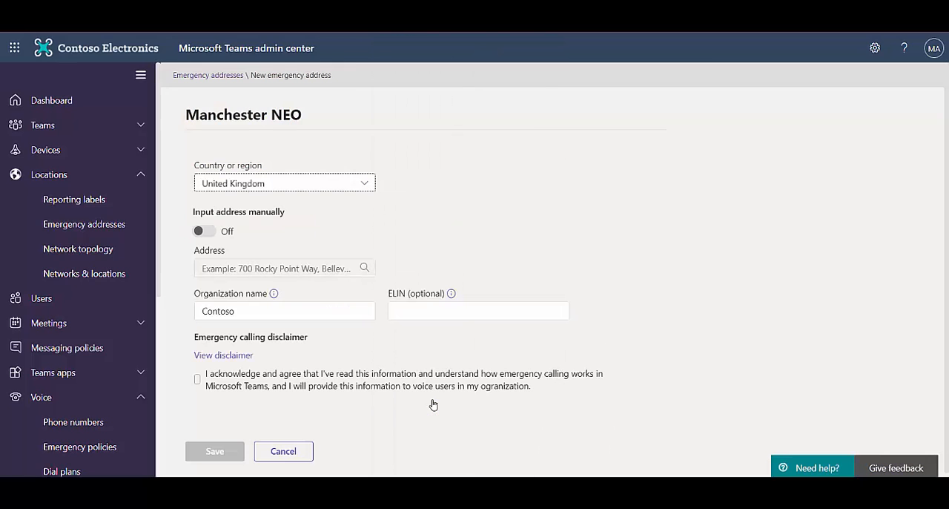
{"action": "left_click", "coordinate": [208, 233]}
Fill in the house number, street name, city and postal code of the Manchester NEO emergency address.
{"action": "left_click", "coordinate": [209, 265]}
{"action": "type", "text": "9"}
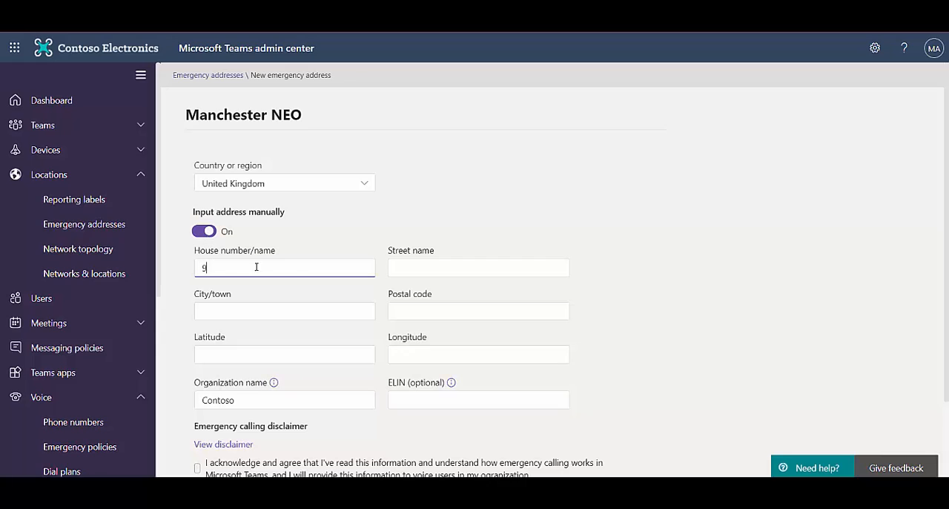
{"action": "left_click", "coordinate": [404, 268]}
{"action": "type", "text": "Charlotte Street"}
{"action": "left_click", "coordinate": [301, 304]}
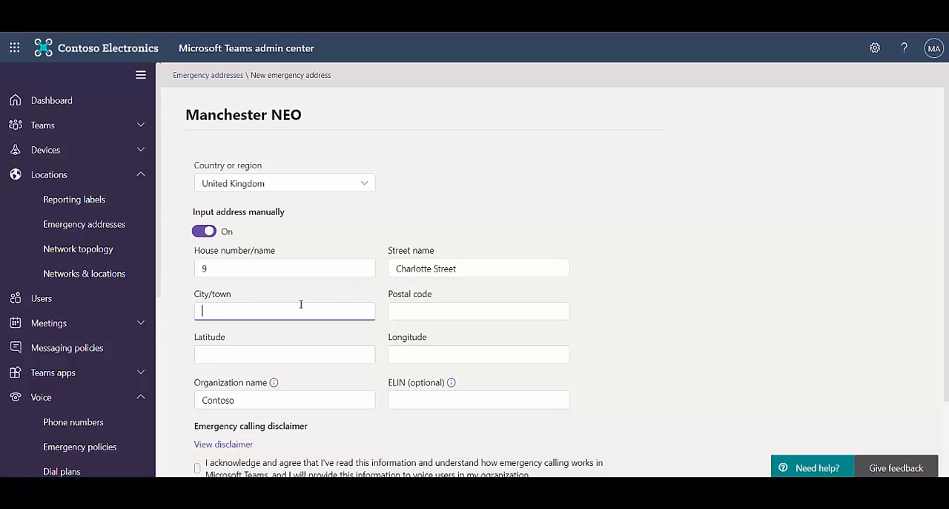
{"action": "type", "text": "Manchester"}
{"action": "left_click", "coordinate": [400, 311]}
{"action": "type", "text": "M14E1"}
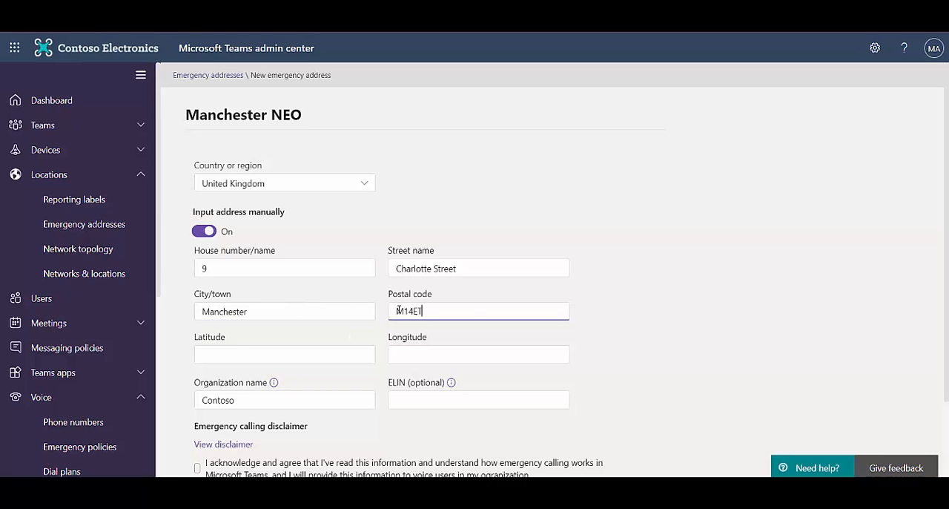
Acknowledge the emergency calling disclaimer and save the Manchester NEO emergency address.
{"action": "scroll", "coordinate": [399, 310], "scroll_direction": "down", "scroll_amount": 1}
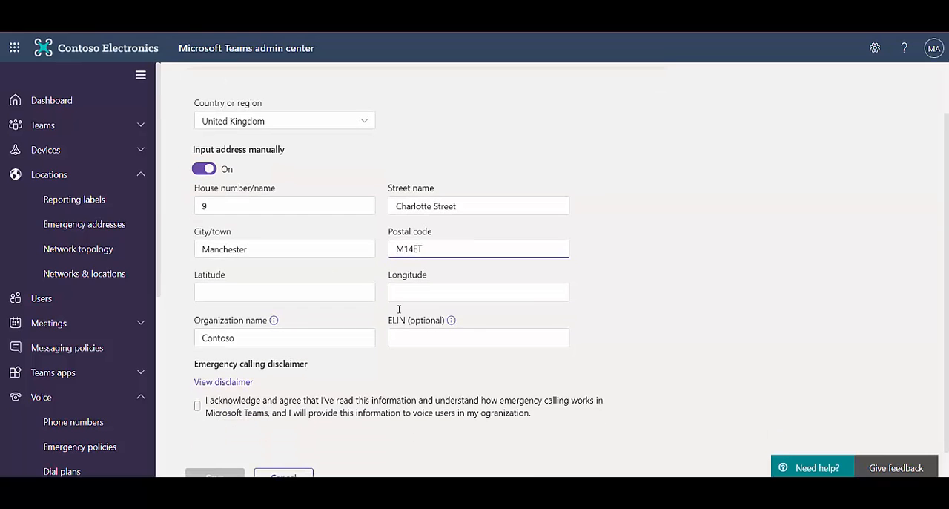
{"action": "scroll", "coordinate": [398, 314], "scroll_direction": "down", "scroll_amount": 1}
{"action": "left_click", "coordinate": [197, 373]}
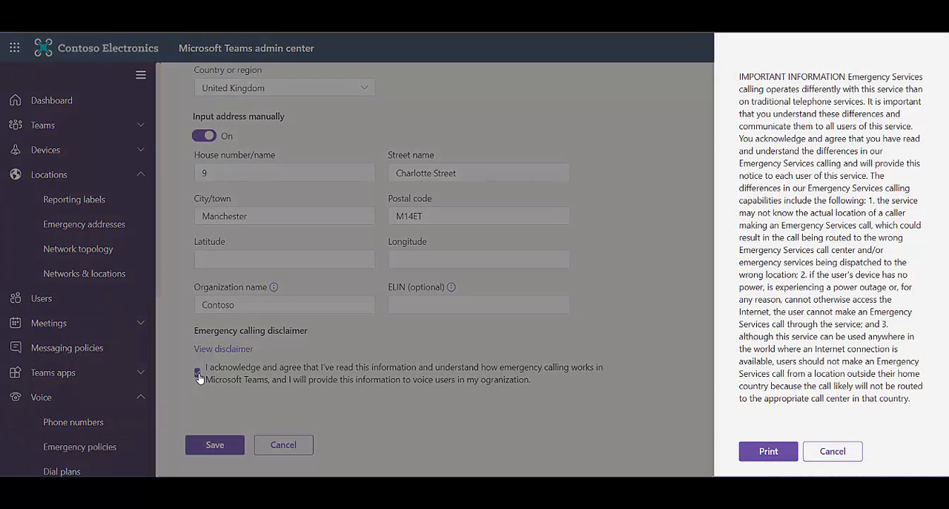
{"action": "left_click", "coordinate": [847, 452]}
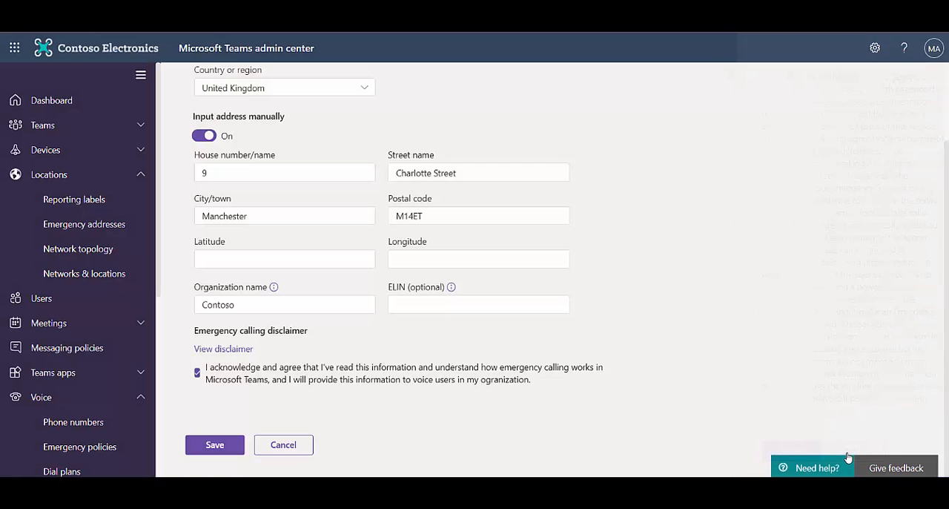
{"action": "left_click", "coordinate": [215, 445]}
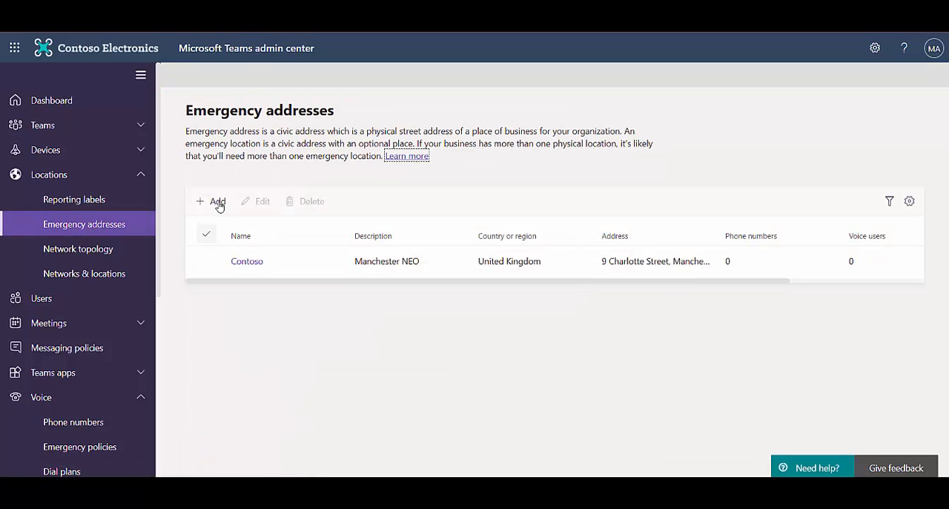
Add an emergency address described as Microsoft UK HQ, with country United Kingdom and manual address input enabled.
{"action": "left_click", "coordinate": [218, 205]}
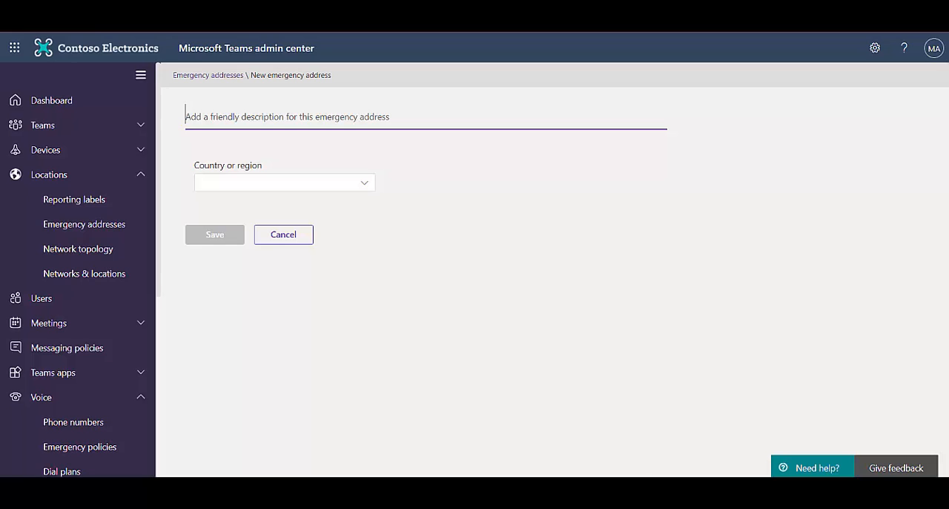
{"action": "type", "text": "Microsoft UK HQ"}
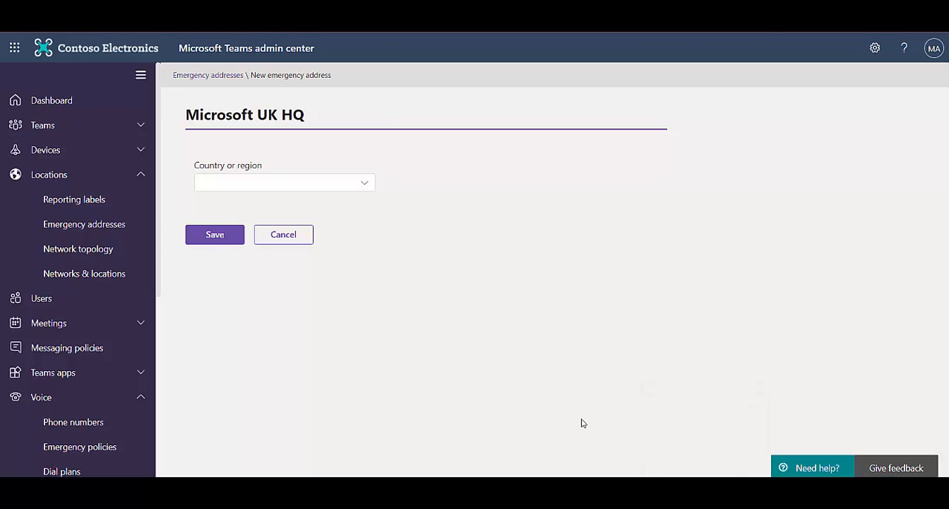
{"action": "left_click", "coordinate": [366, 185]}
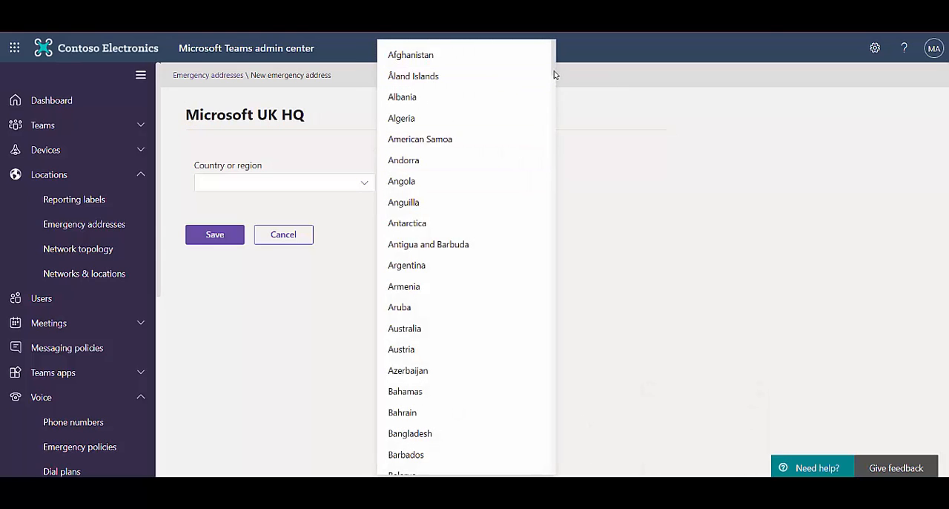
{"action": "left_click_drag", "start_coordinate": [556, 74], "coordinate": [561, 457]}
{"action": "left_click", "coordinate": [370, 337]}
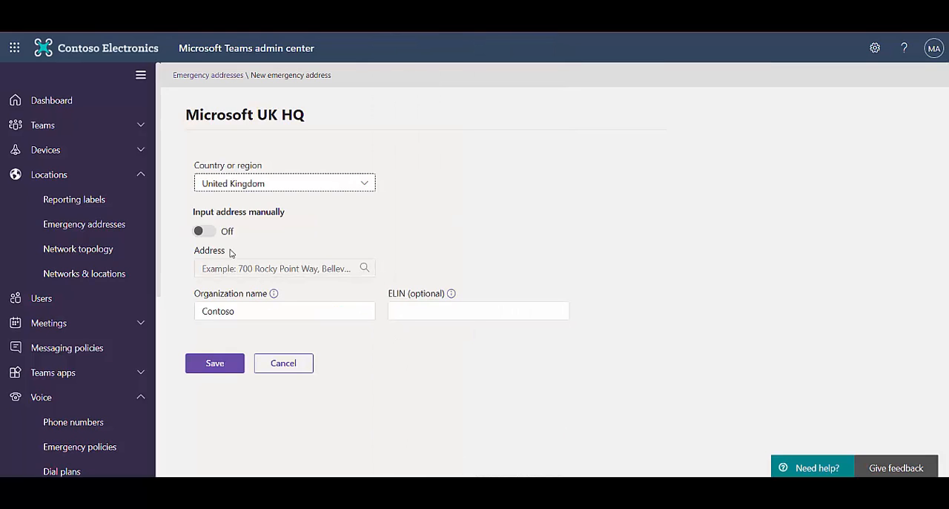
{"action": "left_click", "coordinate": [212, 232]}
Fill in the house number, street name, town and postal code of the Microsoft UK HQ address and save it.
{"action": "left_click", "coordinate": [214, 267]}
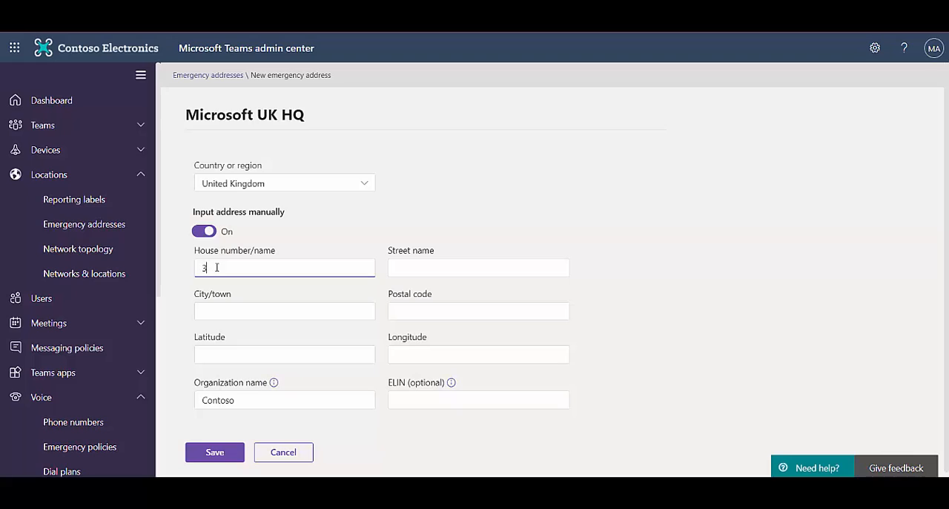
{"action": "type", "text": "3"}
{"action": "left_click", "coordinate": [410, 269]}
{"action": "type", "text": "Thames Valley Park"}
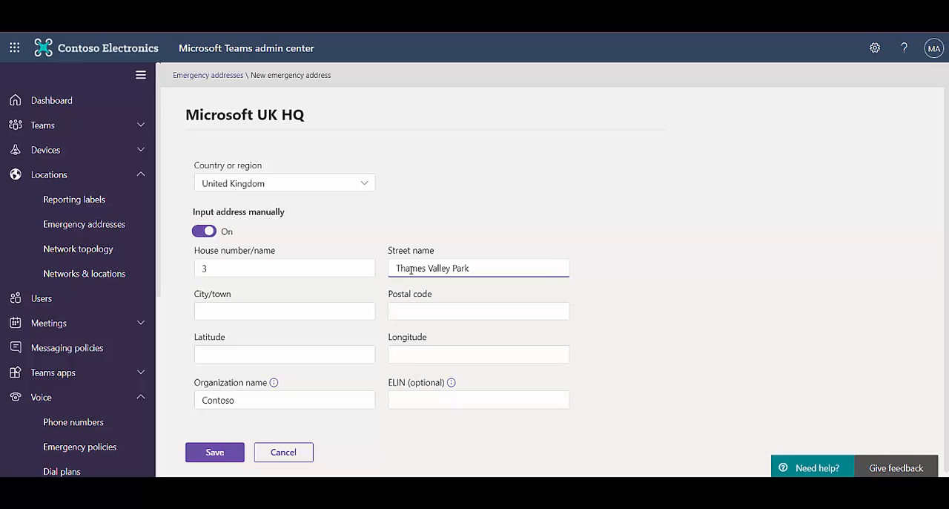
{"action": "left_click", "coordinate": [254, 317]}
{"action": "type", "text": "Readi"}
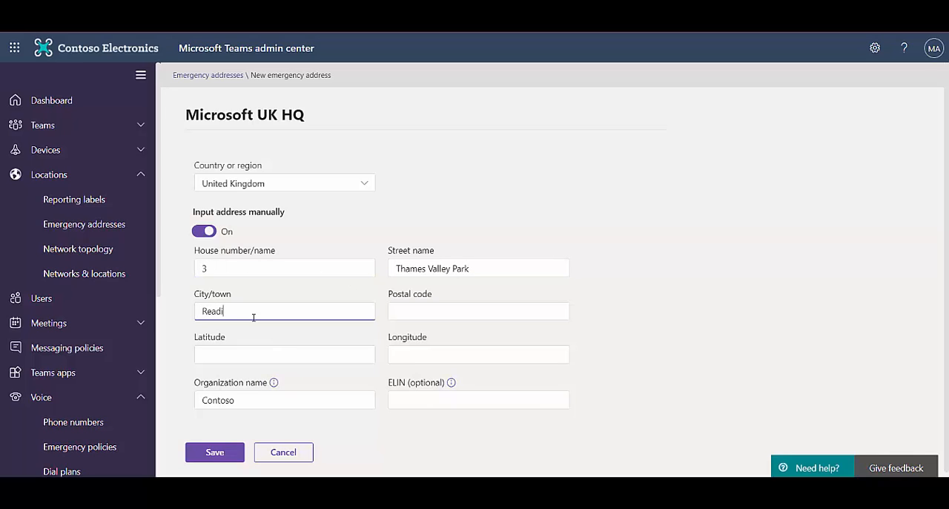
{"action": "type", "text": "ng"}
{"action": "left_click", "coordinate": [406, 312]}
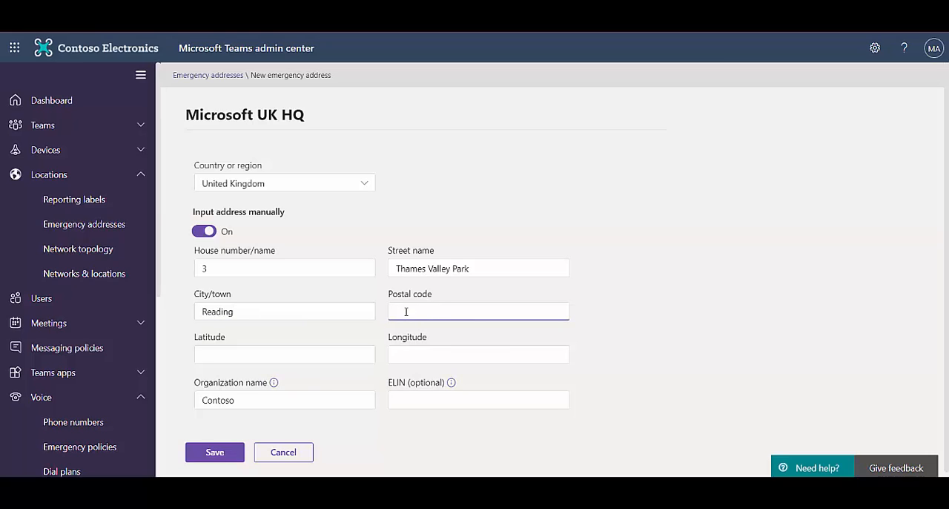
{"action": "type", "text": "RG61WG"}
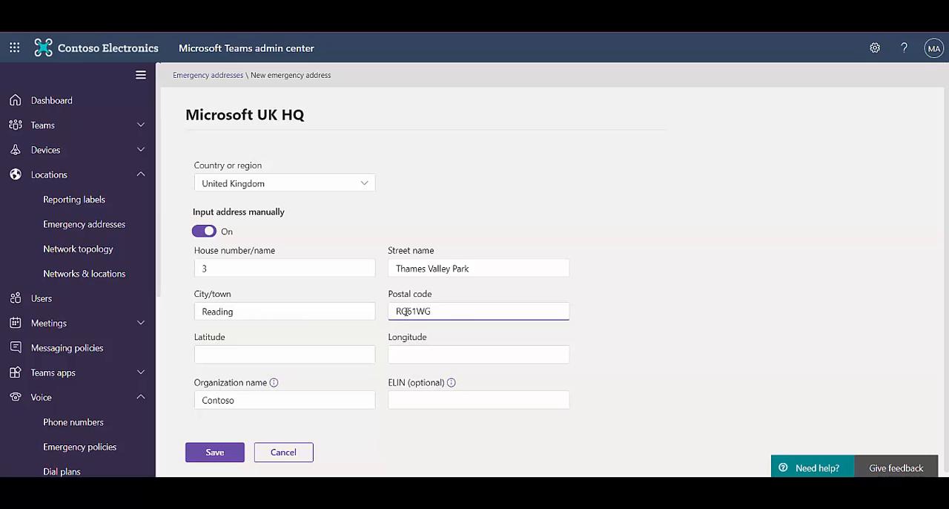
{"action": "left_click", "coordinate": [190, 456]}
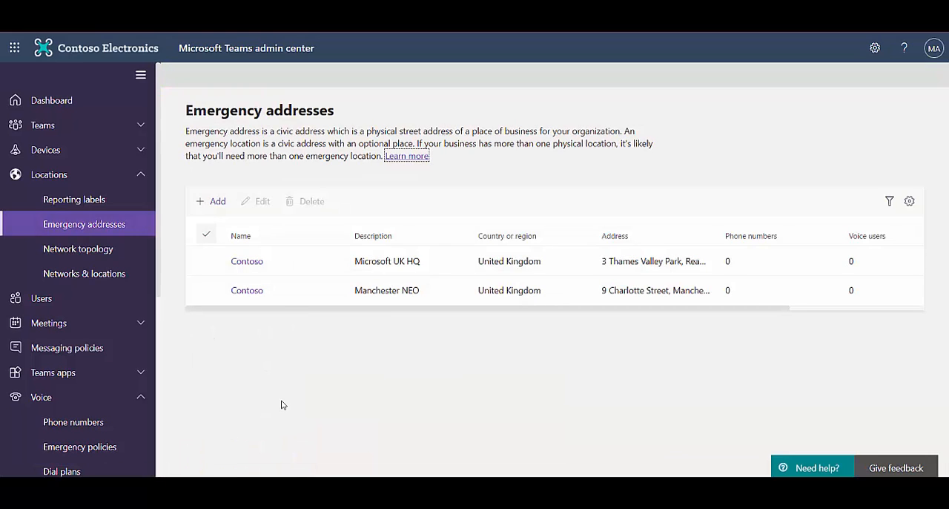
Add a place named "7th Floor Suite 102" to the Manchester NEO emergency address.
{"action": "left_click", "coordinate": [249, 289]}
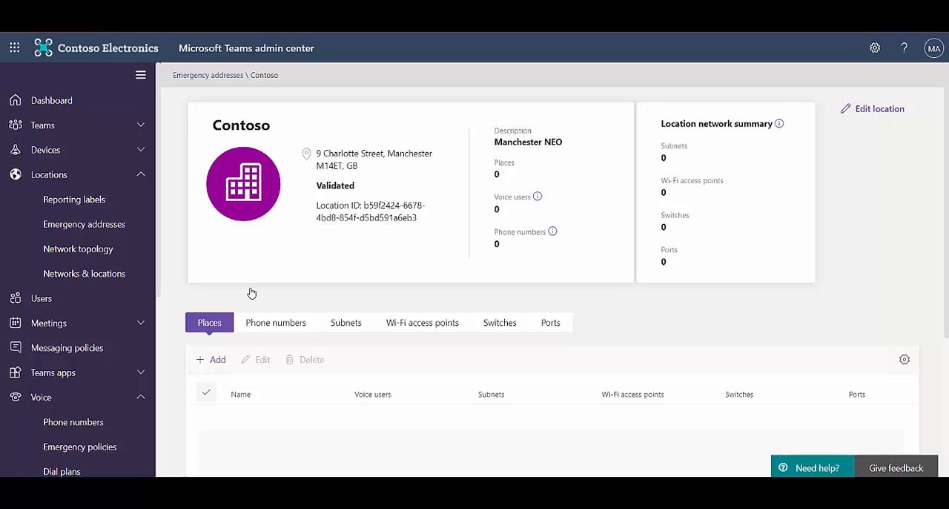
{"action": "left_click", "coordinate": [207, 359]}
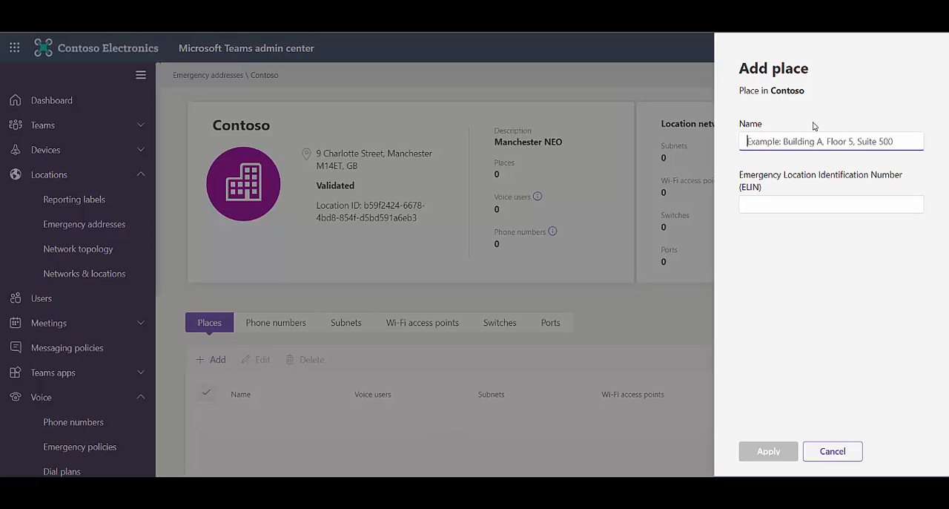
{"action": "type", "text": "7th Floor Suite 102"}
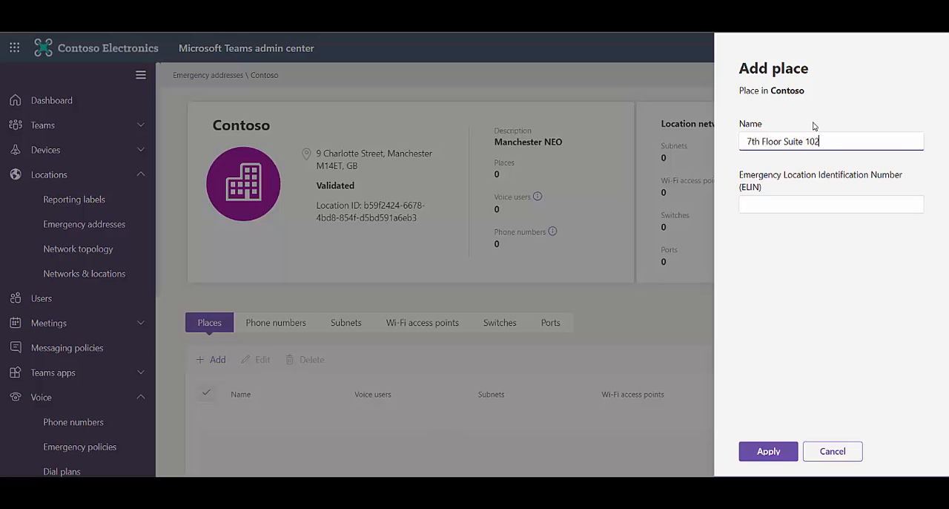
{"action": "left_click", "coordinate": [760, 454]}
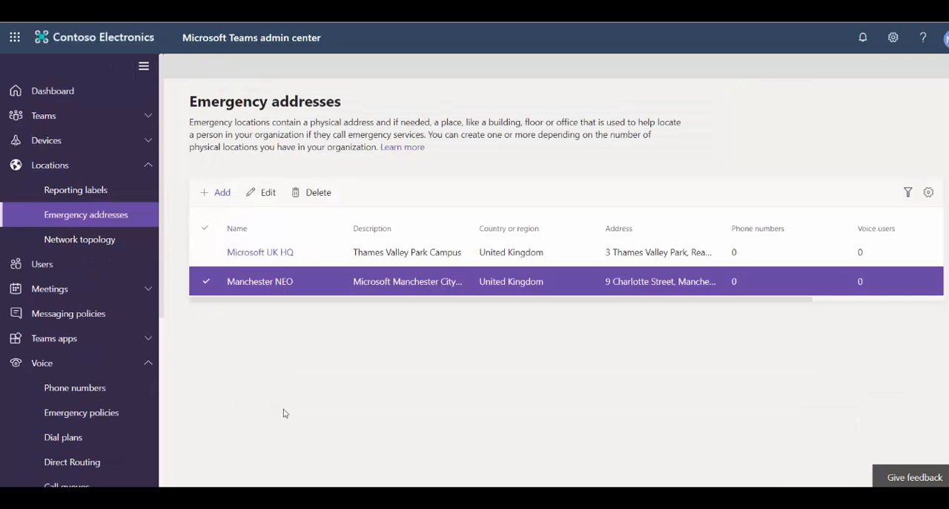
Start a new phone number order named "Manchester NEO #1" with the description "Office Users DDI".
{"action": "left_click", "coordinate": [55, 394]}
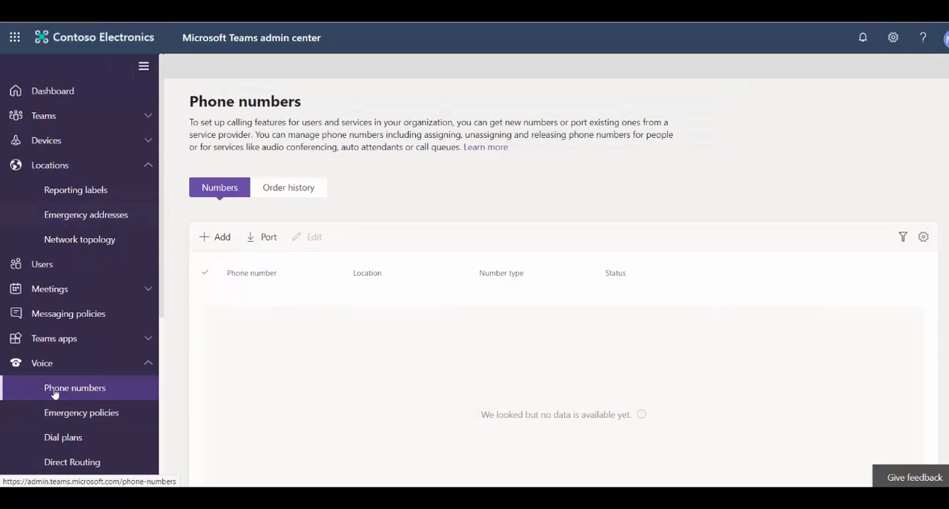
{"action": "left_click", "coordinate": [215, 237]}
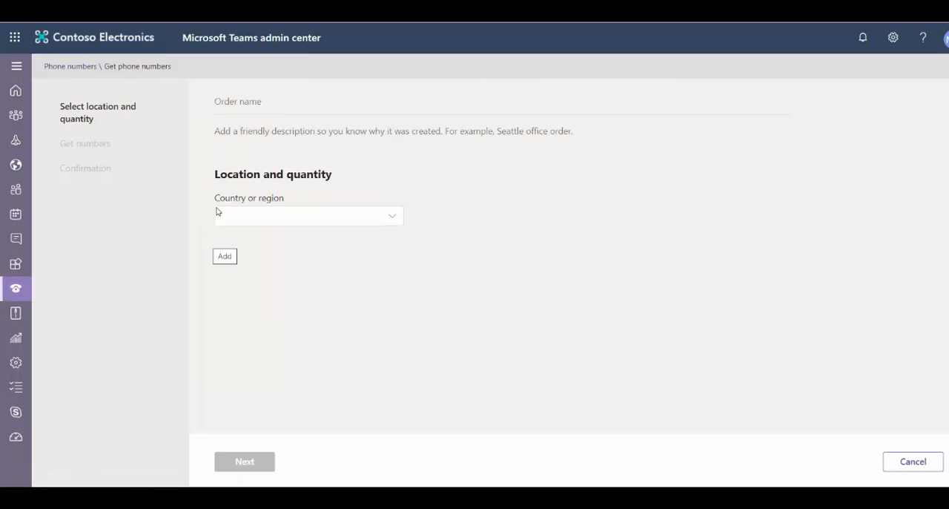
{"action": "left_click", "coordinate": [230, 101]}
{"action": "type", "text": "M"}
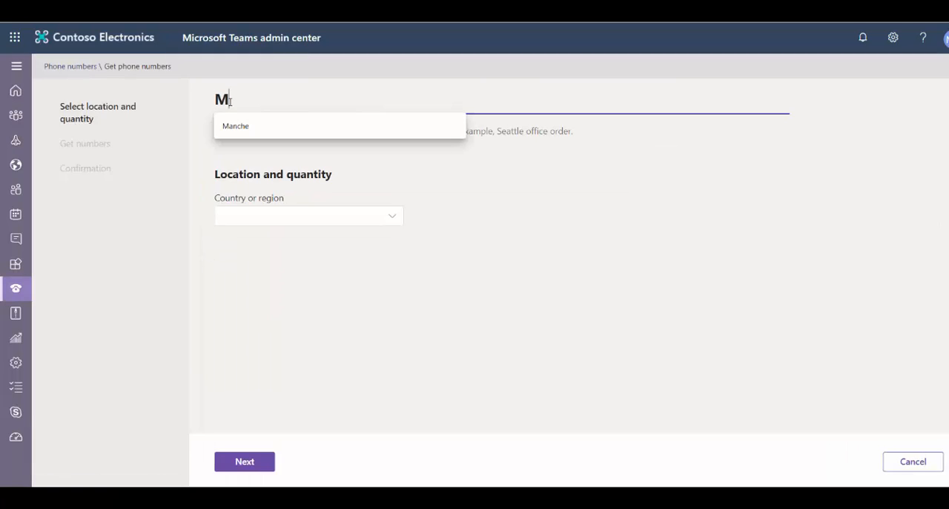
{"action": "type", "text": "anchester NE"}
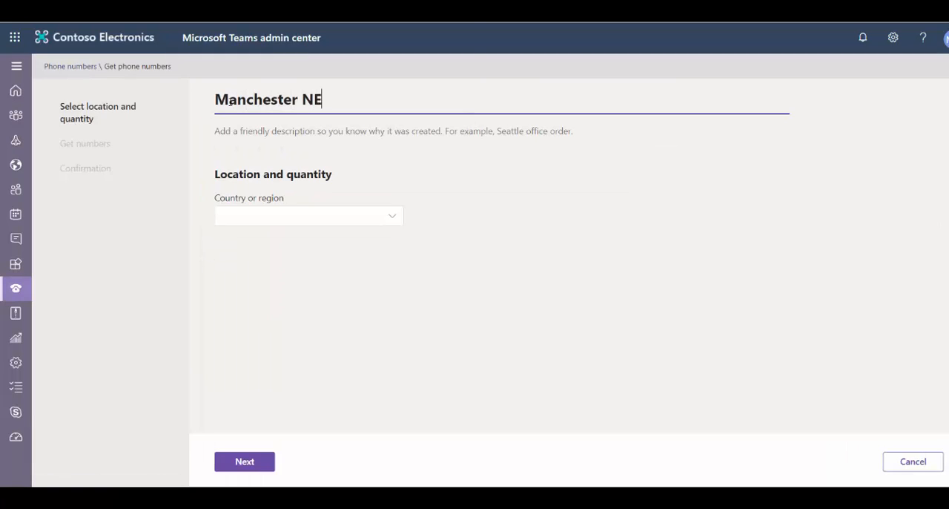
{"action": "type", "text": "O #1"}
{"action": "left_click", "coordinate": [219, 132]}
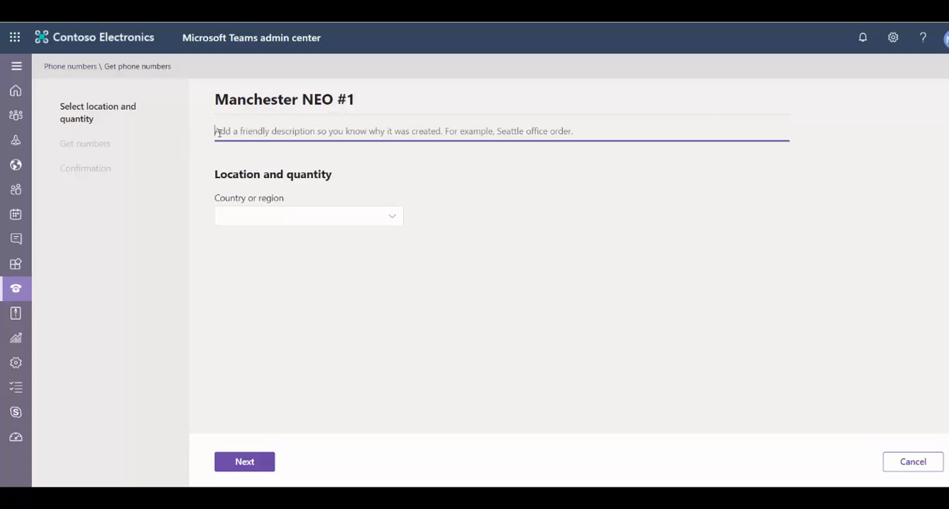
{"action": "type", "text": "Office Users DDI"}
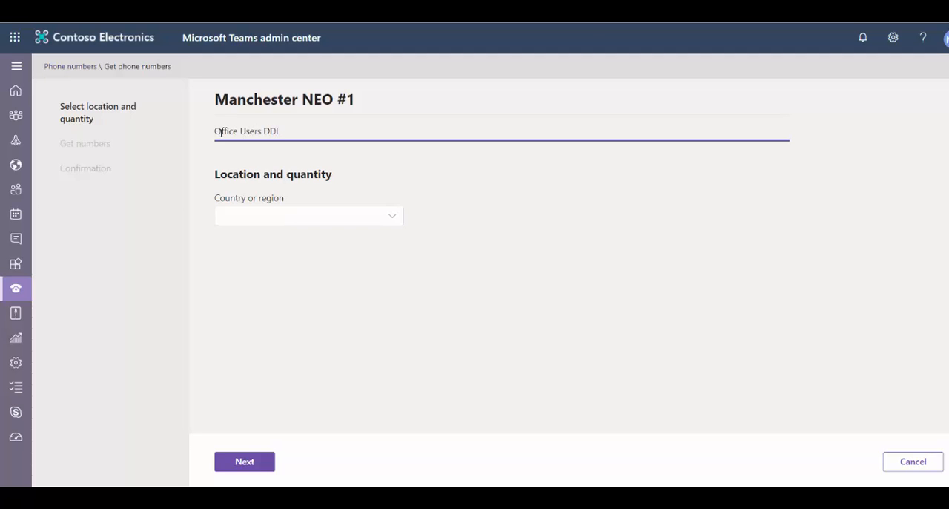
Set the Manchester NEO #1 order's country to United Kingdom and its number type to User (subscriber).
{"action": "left_click", "coordinate": [275, 215]}
{"action": "scroll", "coordinate": [416, 209], "scroll_direction": "down", "scroll_amount": 10}
{"action": "scroll", "coordinate": [415, 211], "scroll_direction": "down", "scroll_amount": 5}
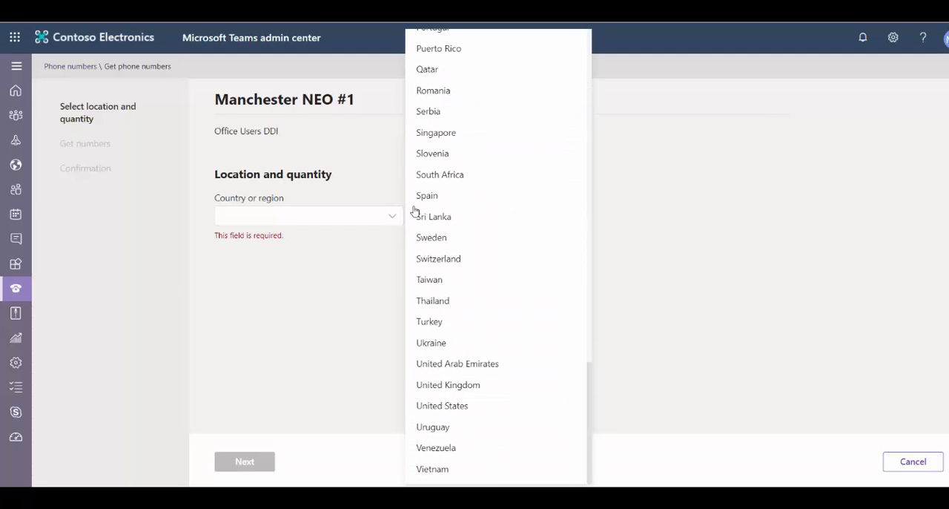
{"action": "left_click", "coordinate": [435, 385]}
{"action": "left_click", "coordinate": [281, 259]}
{"action": "left_click", "coordinate": [275, 286]}
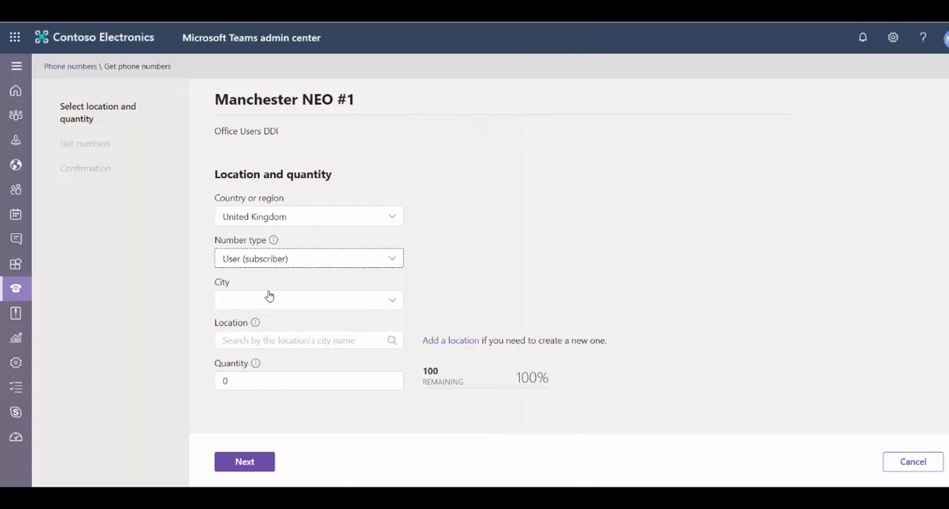
Choose Manchester as the order's city and assign the Manchester NEO location.
{"action": "left_click", "coordinate": [289, 302]}
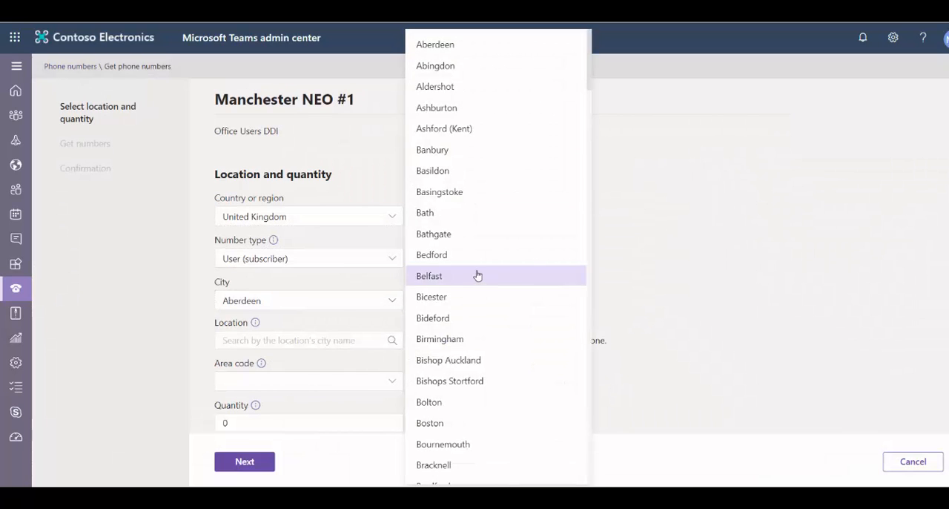
{"action": "scroll", "coordinate": [478, 276], "scroll_direction": "down", "scroll_amount": 20}
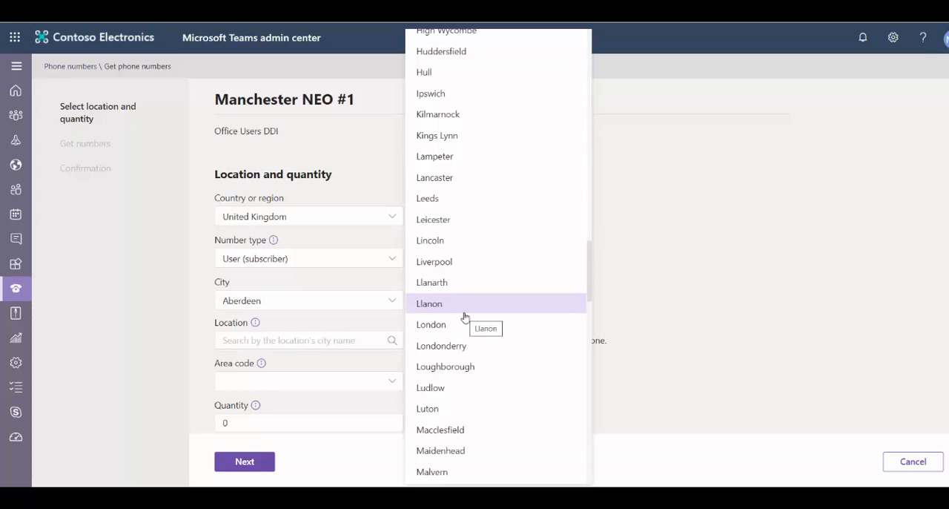
{"action": "scroll", "coordinate": [464, 314], "scroll_direction": "down", "scroll_amount": 3}
{"action": "left_click", "coordinate": [445, 361]}
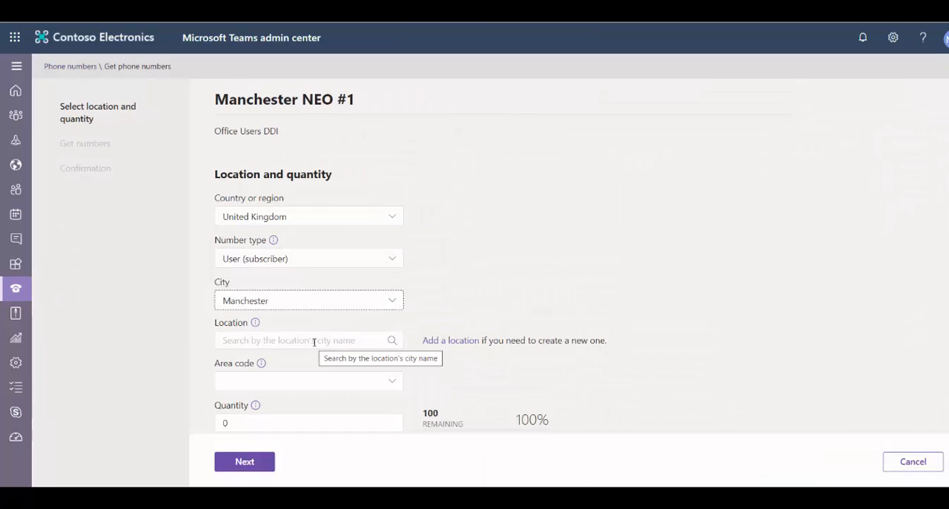
{"action": "left_click", "coordinate": [315, 341]}
{"action": "type", "text": "man"}
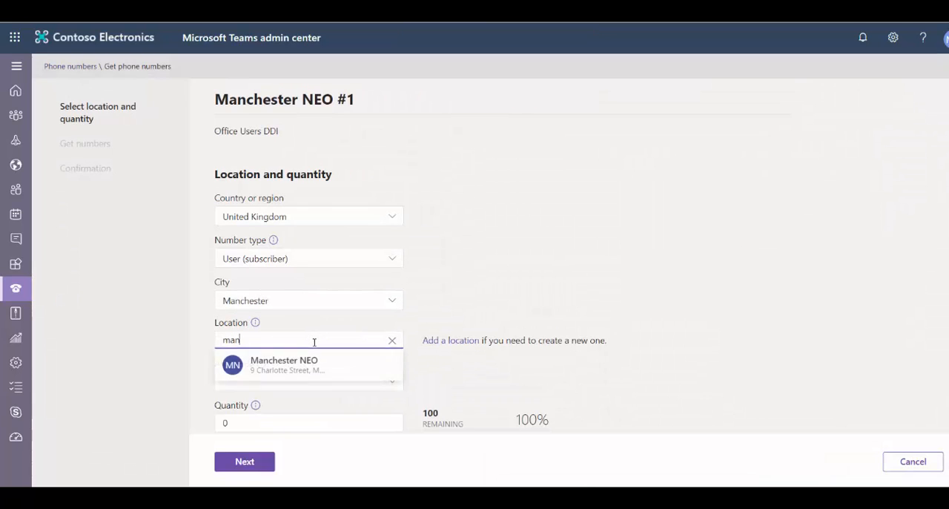
{"action": "left_click", "coordinate": [373, 366]}
Request 2 numbers with area code 161 and place the Manchester NEO #1 order.
{"action": "left_click", "coordinate": [329, 404]}
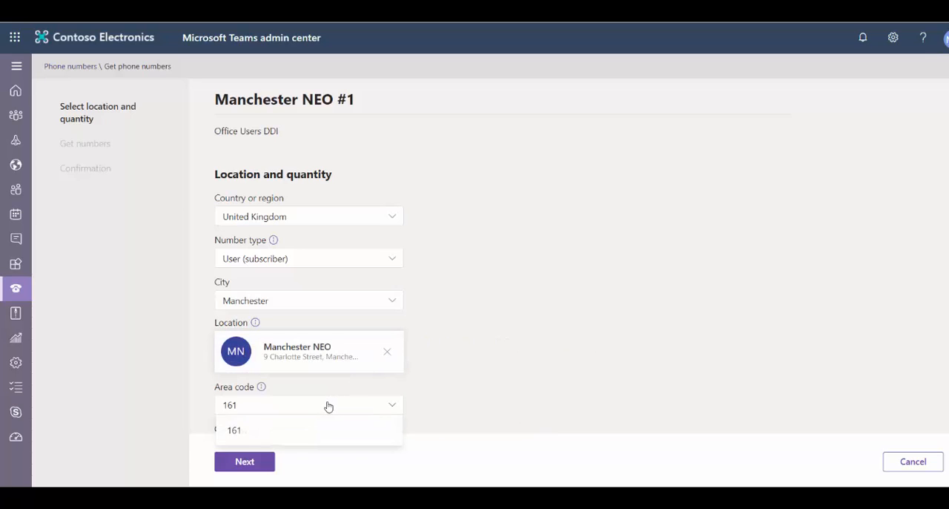
{"action": "left_click", "coordinate": [245, 428]}
{"action": "scroll", "coordinate": [513, 356], "scroll_direction": "down", "scroll_amount": 1}
{"action": "left_click", "coordinate": [237, 375]}
{"action": "type", "text": "2"}
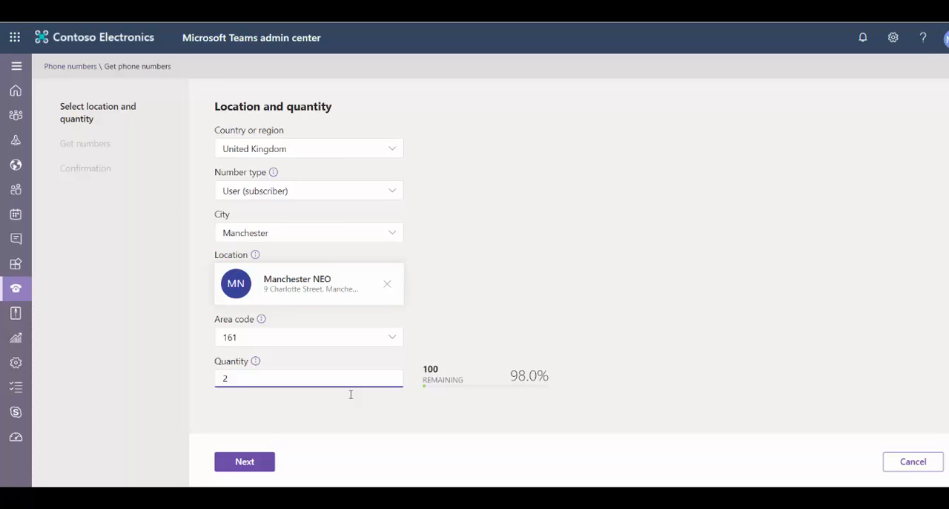
{"action": "left_click", "coordinate": [261, 460]}
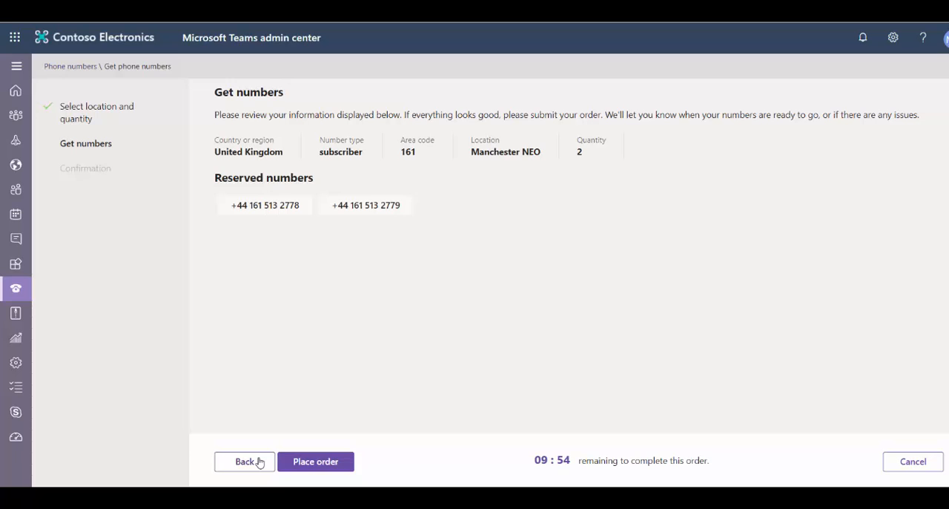
{"action": "left_click", "coordinate": [303, 462]}
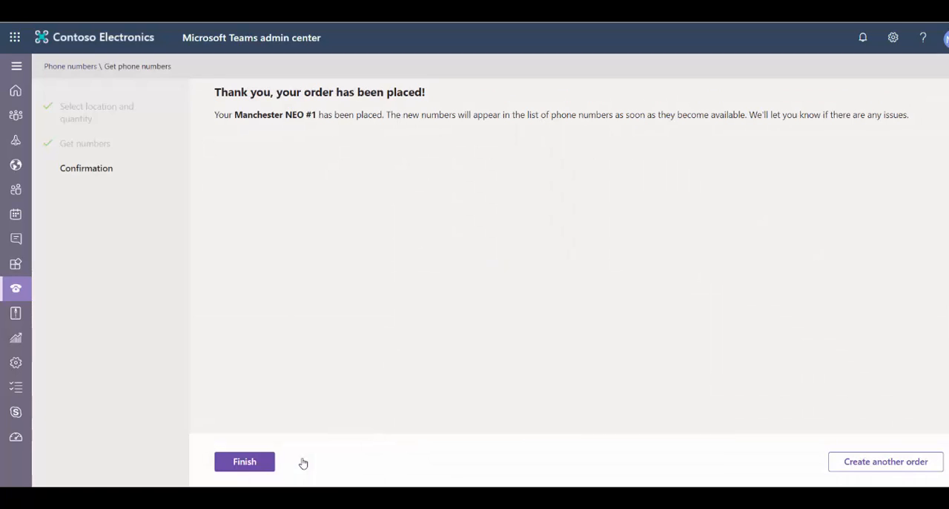
Create another phone number order named "Microsoft HQ Order #1" with the description "TVP User DDIs".
{"action": "left_click", "coordinate": [875, 464]}
{"action": "left_click", "coordinate": [263, 101]}
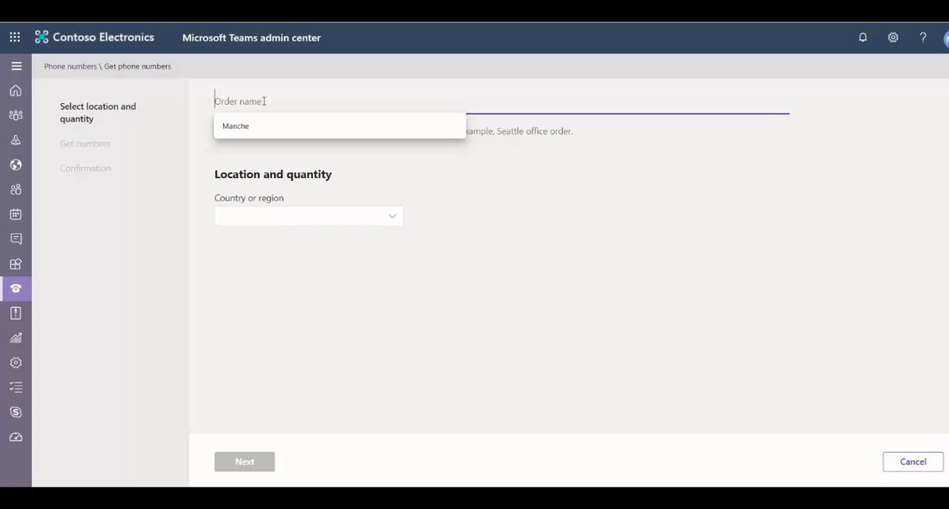
{"action": "type", "text": "Microsoft"}
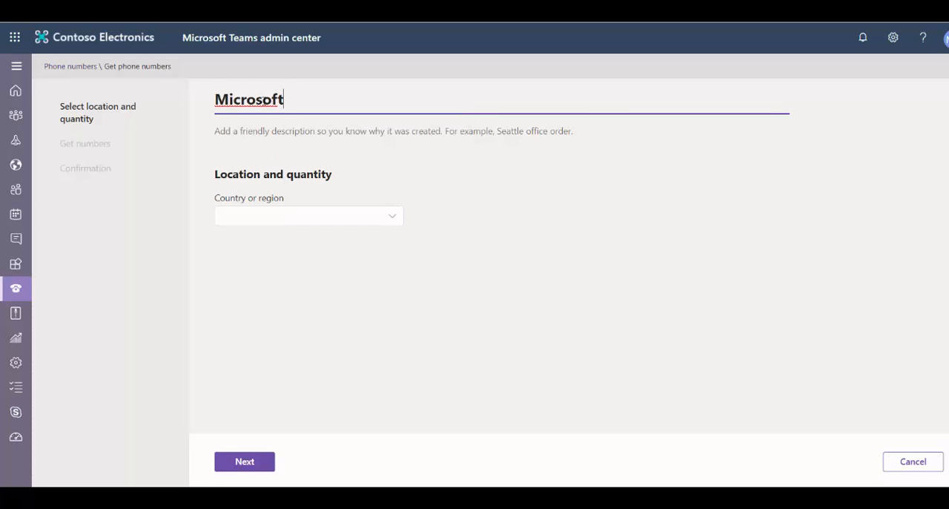
{"action": "type", "text": " HQ Order #"}
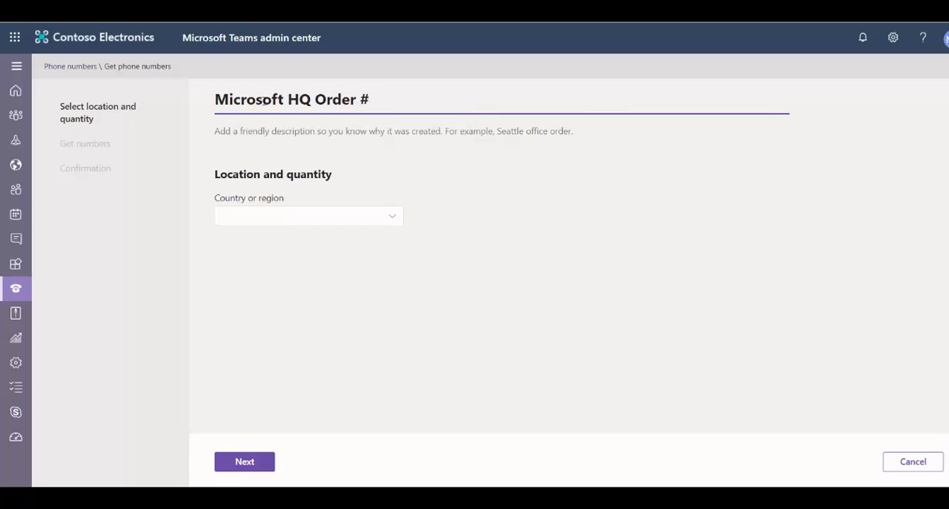
{"action": "type", "text": "1"}
{"action": "left_click", "coordinate": [225, 128]}
{"action": "type", "text": "T"}
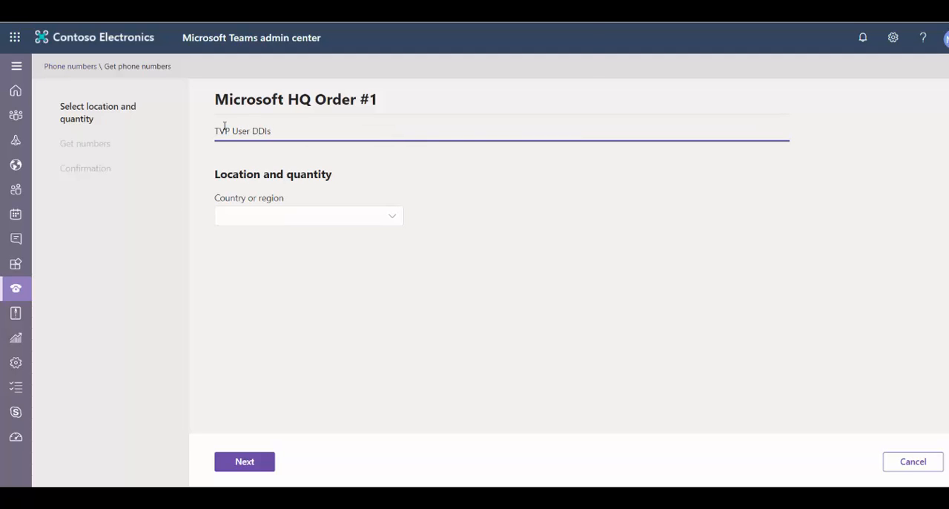
{"action": "type", "text": "VP User DDIs"}
Set the Microsoft HQ order's country to United Kingdom and its number type to User (subscriber).
{"action": "left_click", "coordinate": [265, 218]}
{"action": "scroll", "coordinate": [443, 240], "scroll_direction": "down", "scroll_amount": 10}
{"action": "left_click", "coordinate": [443, 244]}
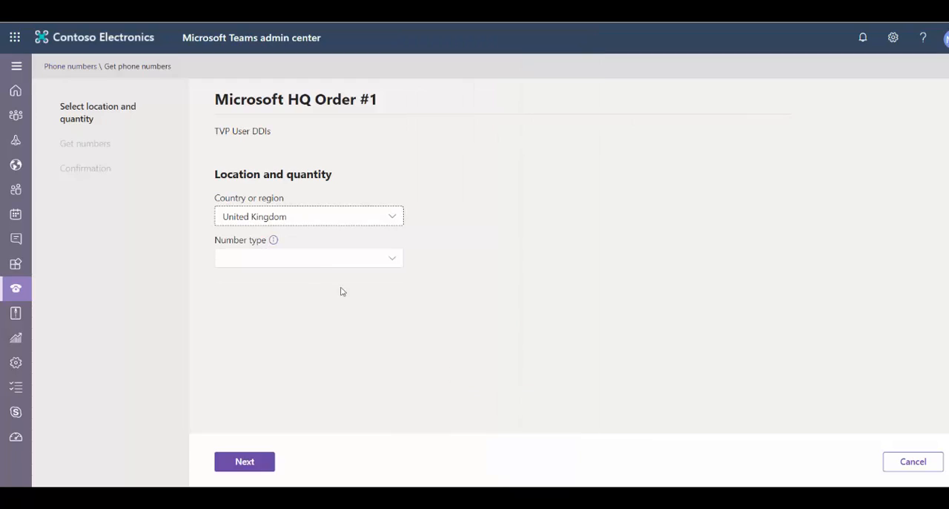
{"action": "left_click", "coordinate": [319, 258]}
{"action": "left_click", "coordinate": [295, 291]}
Choose Reading as the order's city and assign the Microsoft UK HQ location.
{"action": "left_click", "coordinate": [347, 300]}
{"action": "scroll", "coordinate": [547, 285], "scroll_direction": "down", "scroll_amount": 10}
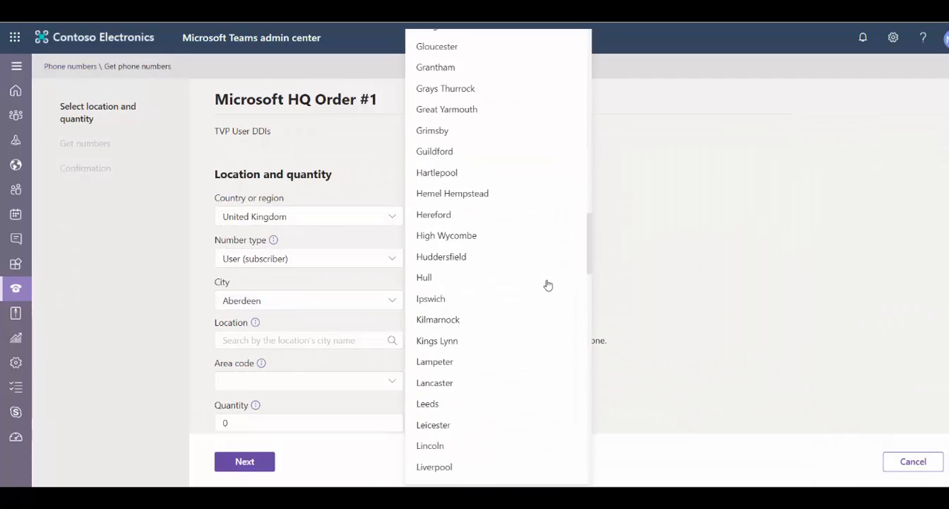
{"action": "scroll", "coordinate": [547, 281], "scroll_direction": "down", "scroll_amount": 10}
{"action": "scroll", "coordinate": [547, 282], "scroll_direction": "up", "scroll_amount": 3}
{"action": "left_click", "coordinate": [476, 307]}
{"action": "left_click", "coordinate": [265, 339]}
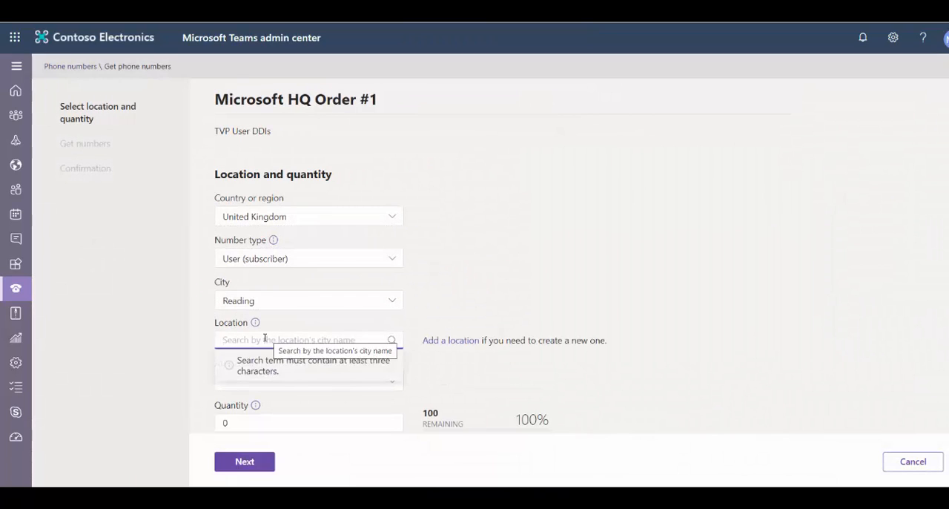
{"action": "type", "text": "read"}
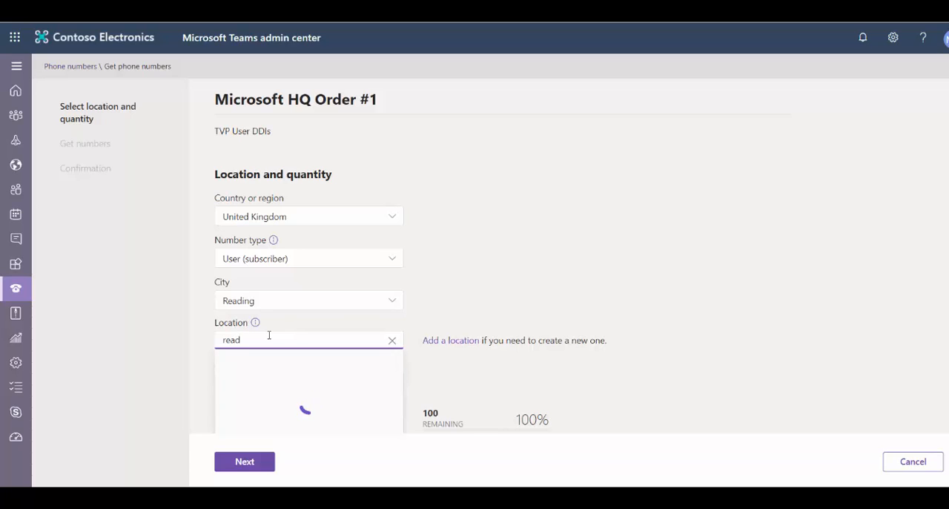
{"action": "left_click", "coordinate": [349, 362]}
Set the Microsoft HQ order's area code to 118 and its quantity to 2.
{"action": "left_click", "coordinate": [326, 405]}
{"action": "left_click", "coordinate": [296, 428]}
{"action": "scroll", "coordinate": [458, 368], "scroll_direction": "down", "scroll_amount": 1}
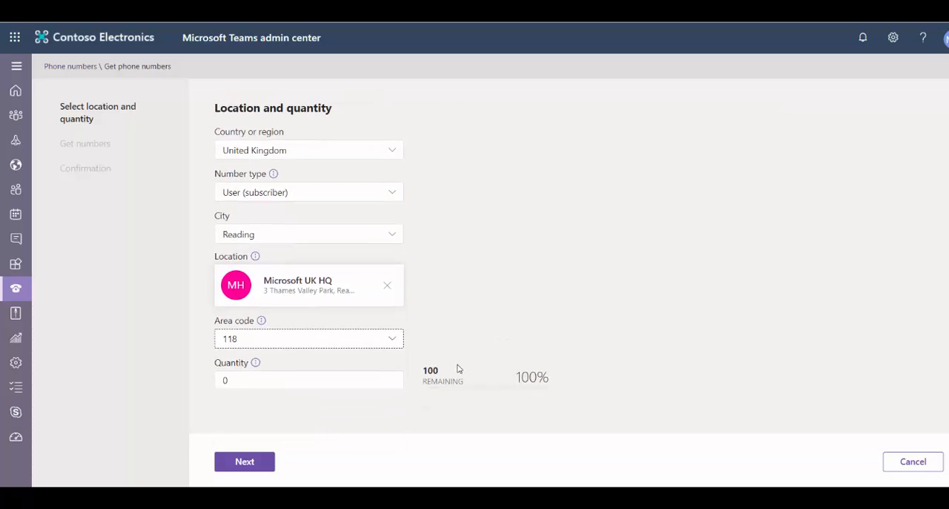
{"action": "left_click", "coordinate": [246, 379]}
{"action": "key", "text": "BackSpace"}
{"action": "type", "text": "2"}
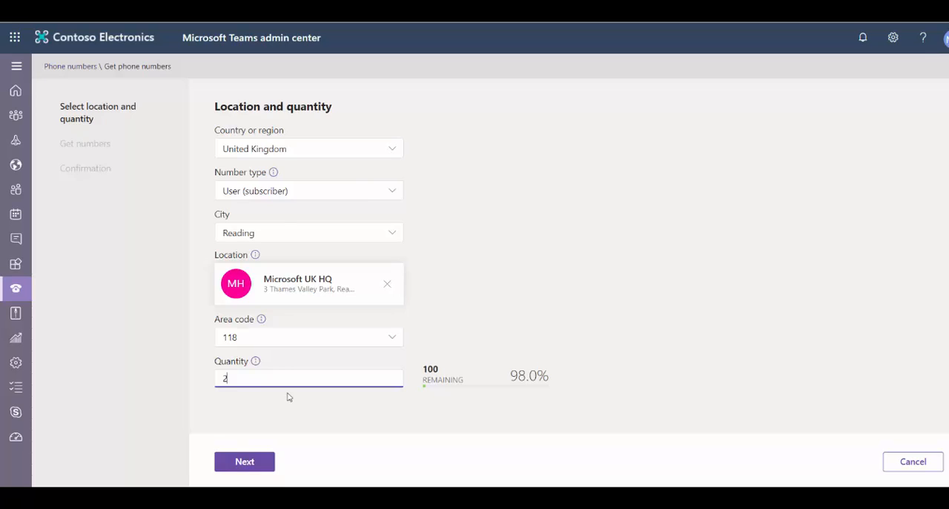
Place Microsoft HQ Order #1 and finish the ordering process to return to the phone number list.
{"action": "scroll", "coordinate": [289, 397], "scroll_direction": "up", "scroll_amount": 2}
{"action": "left_click", "coordinate": [244, 461]}
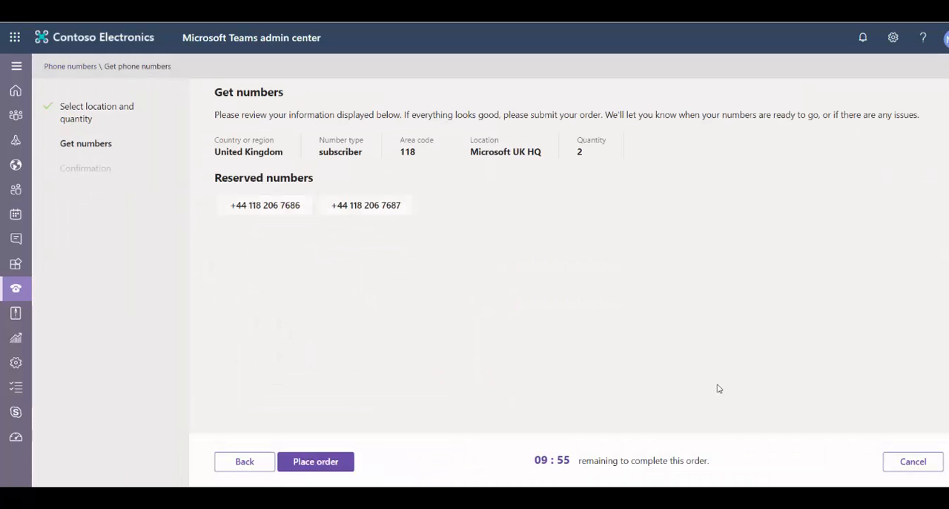
{"action": "left_click", "coordinate": [334, 463]}
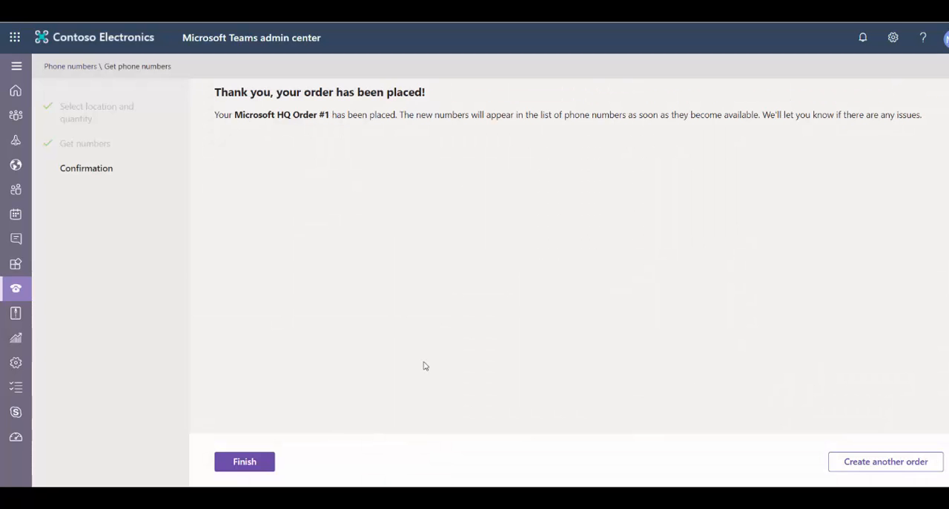
{"action": "left_click", "coordinate": [248, 463]}
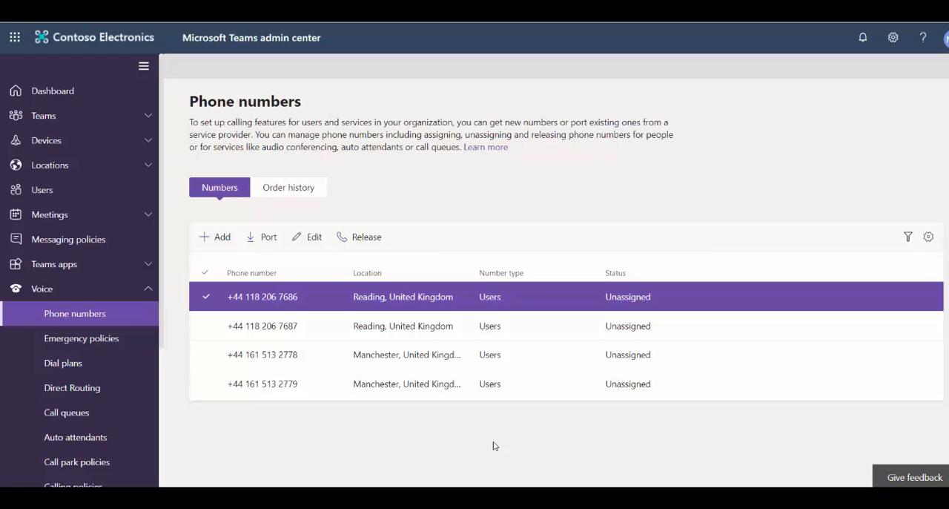
Edit the first Reading phone number and assign it to a user found by searching for their first name.
{"action": "left_click", "coordinate": [312, 238]}
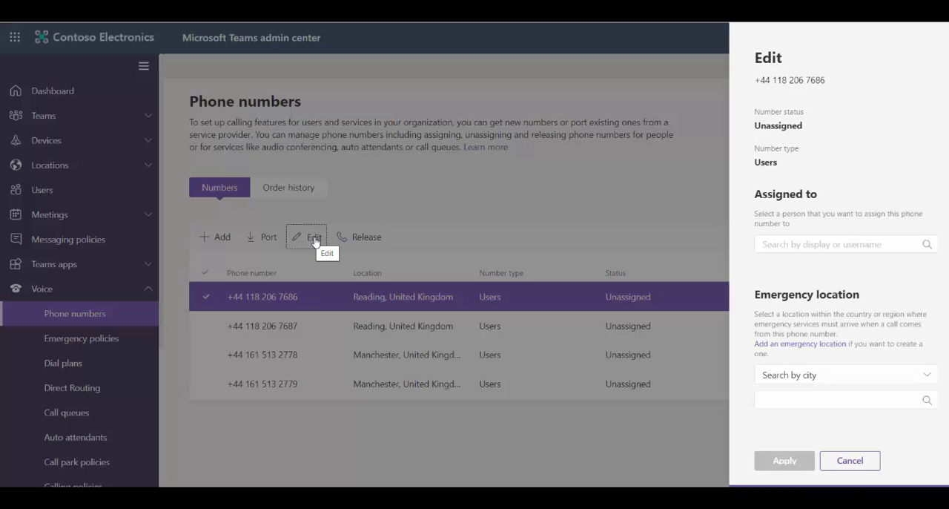
{"action": "left_click", "coordinate": [768, 243]}
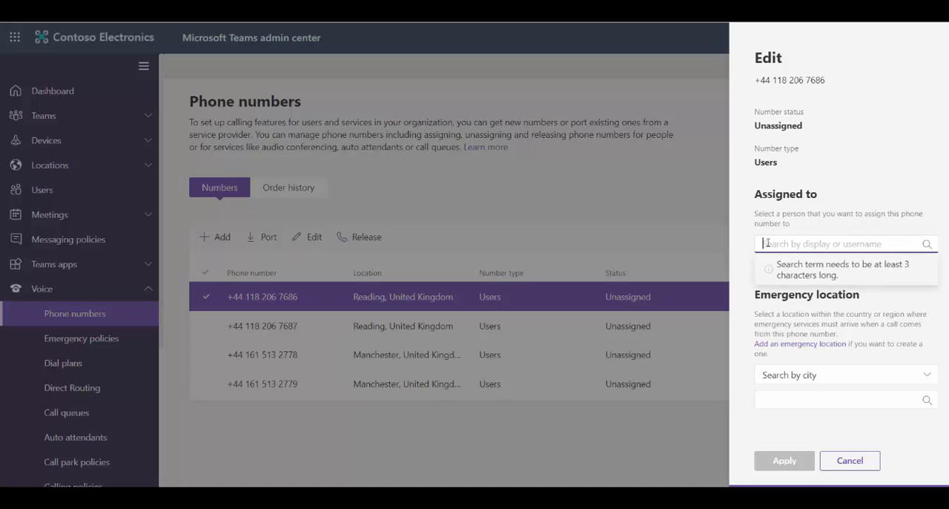
{"action": "type", "text": "d"}
{"action": "type", "text": "hri"}
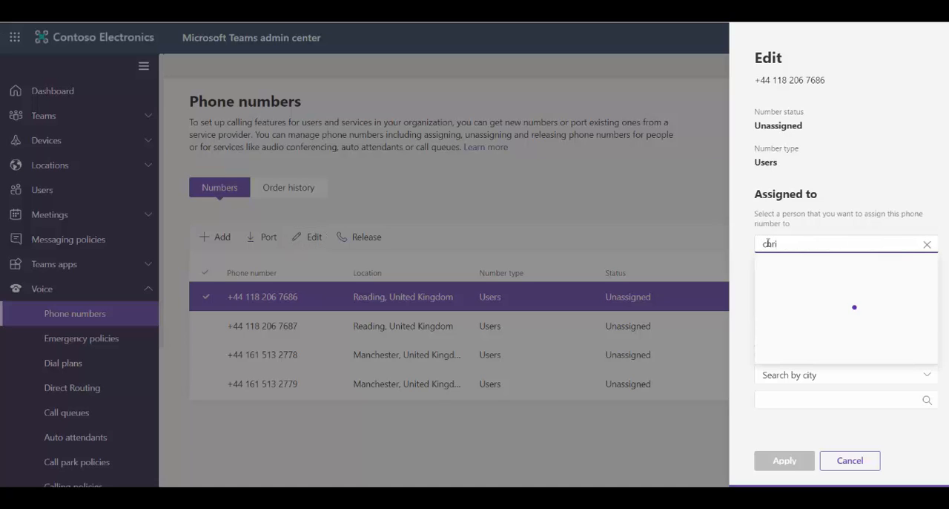
{"action": "type", "text": "i"}
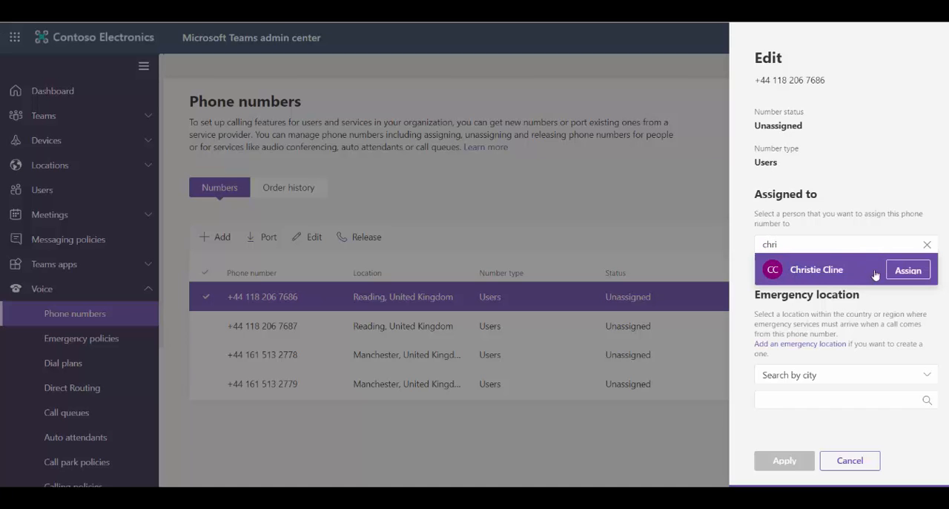
{"action": "left_click", "coordinate": [913, 273]}
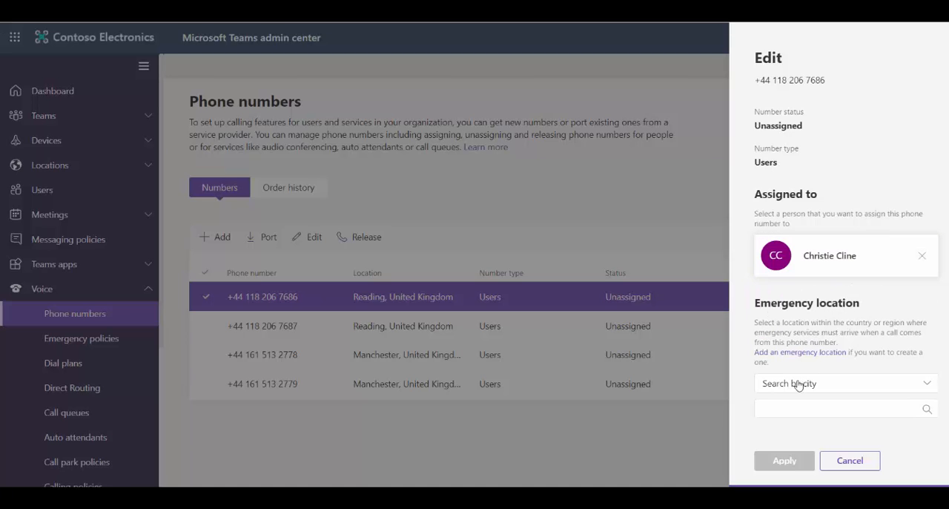
Set the first Reading number's emergency location to Microsoft UK HQ and apply the assignment.
{"action": "left_click", "coordinate": [782, 404]}
{"action": "type", "text": "re"}
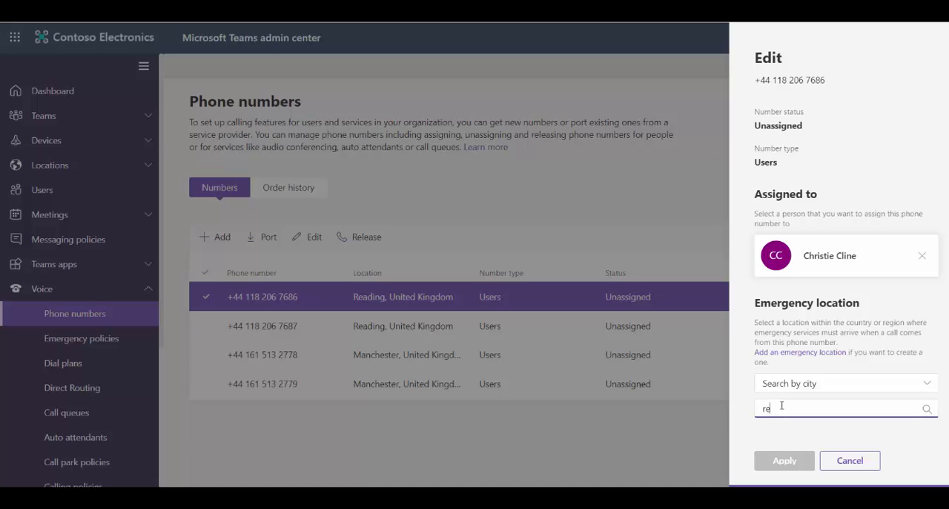
{"action": "type", "text": "ad"}
{"action": "left_click", "coordinate": [807, 374]}
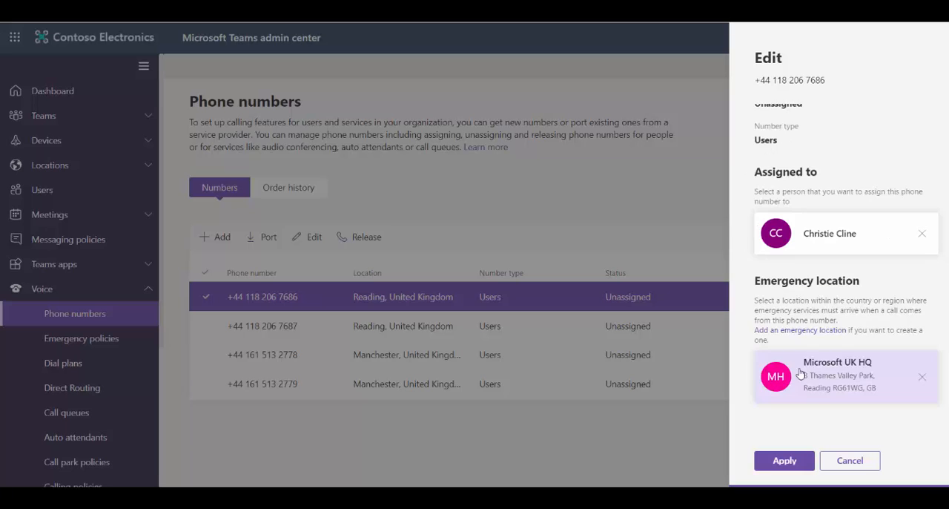
{"action": "left_click", "coordinate": [779, 461]}
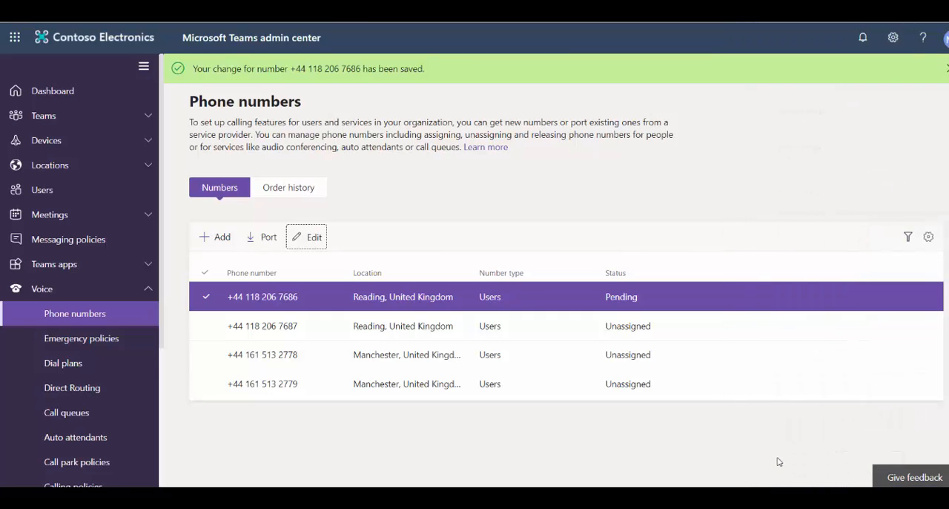
Edit the second Reading phone number and assign it to a different user found by name.
{"action": "left_click", "coordinate": [263, 335]}
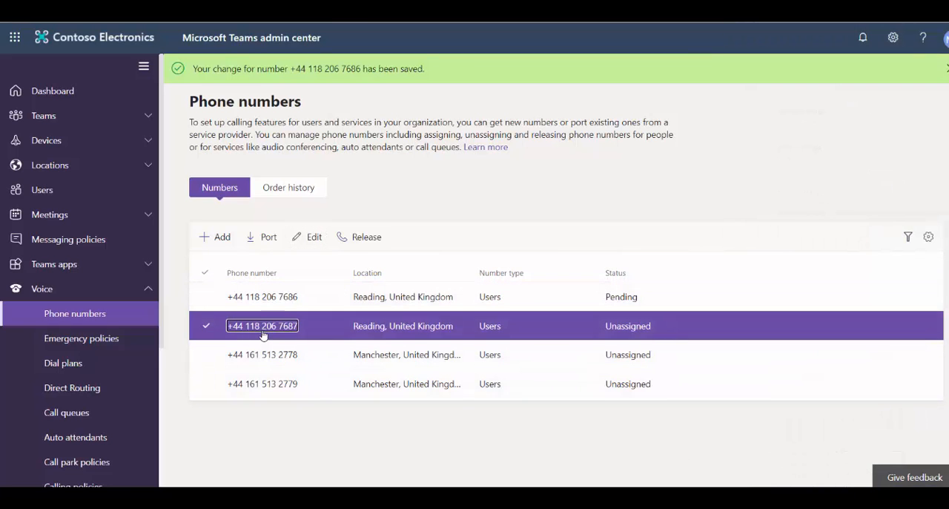
{"action": "left_click", "coordinate": [305, 237]}
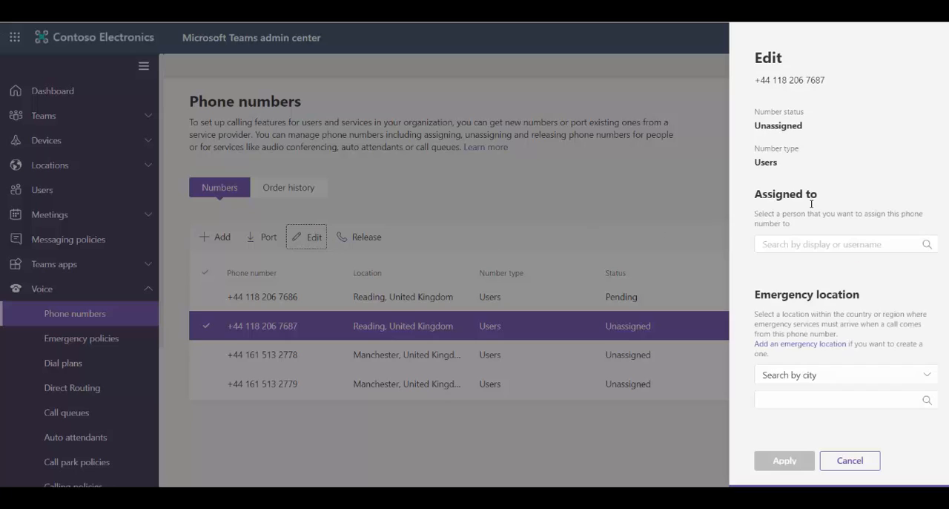
{"action": "left_click", "coordinate": [831, 244]}
{"action": "type", "text": "meg"}
{"action": "left_click", "coordinate": [853, 269]}
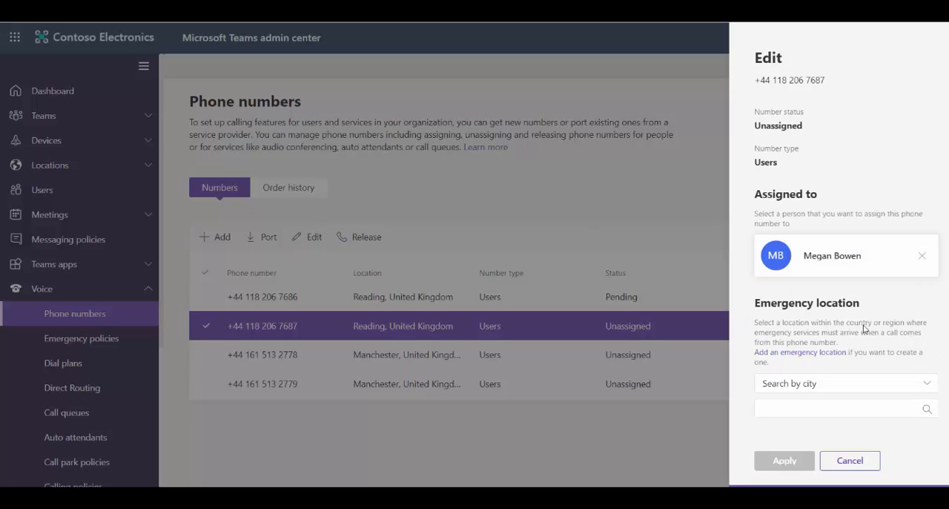
Set the second Reading number's emergency location to Microsoft UK HQ, found by city, and apply the assignment.
{"action": "left_click", "coordinate": [775, 409]}
{"action": "type", "text": "read"}
{"action": "left_click", "coordinate": [830, 367]}
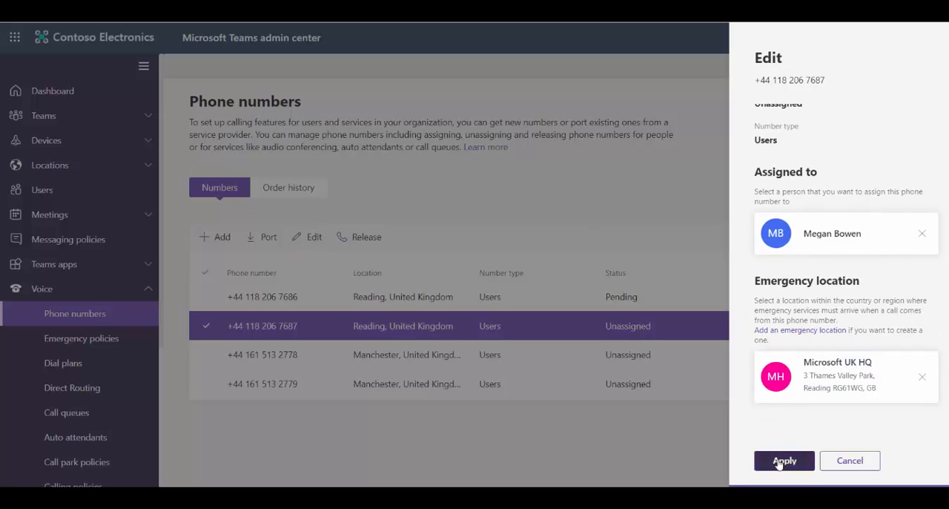
{"action": "left_click", "coordinate": [780, 462]}
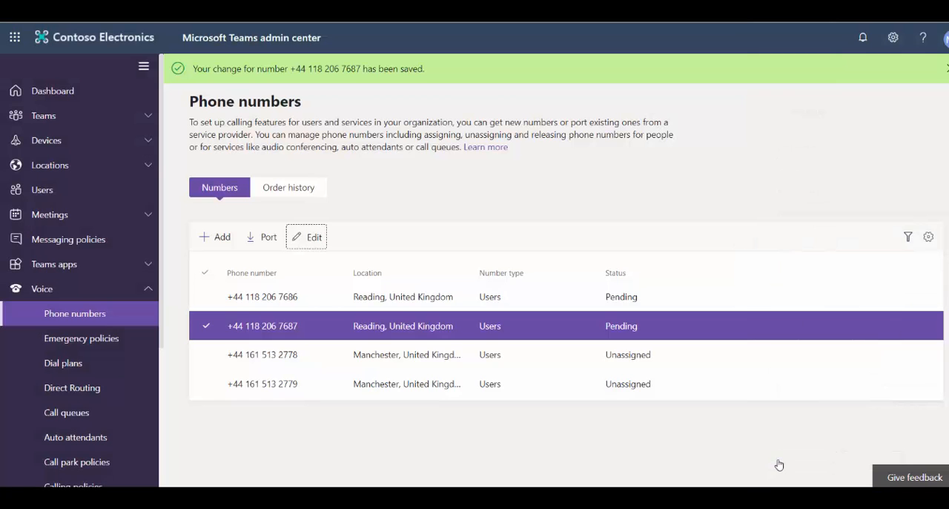
Edit the first Manchester phone number and assign it to a user found by searching for their first name.
{"action": "left_click", "coordinate": [246, 356]}
{"action": "left_click", "coordinate": [311, 238]}
{"action": "left_click", "coordinate": [816, 244]}
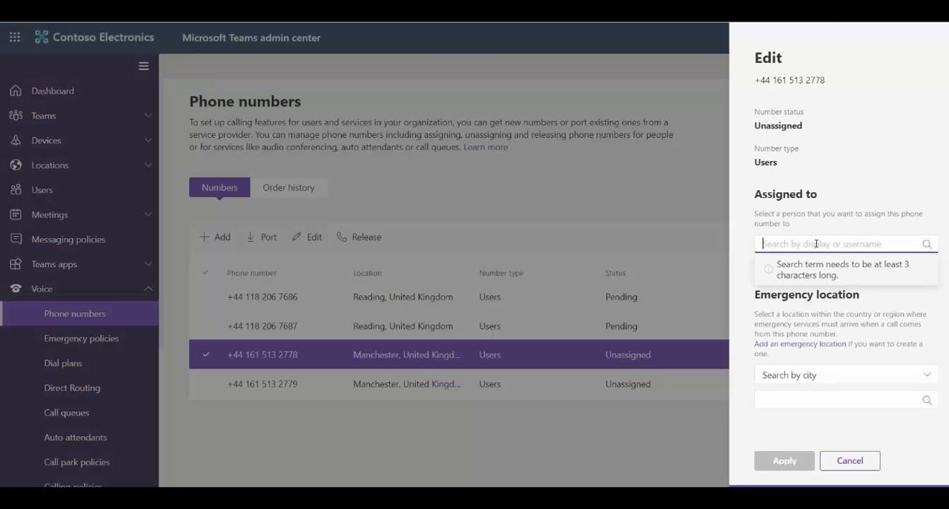
{"action": "type", "text": "adel"}
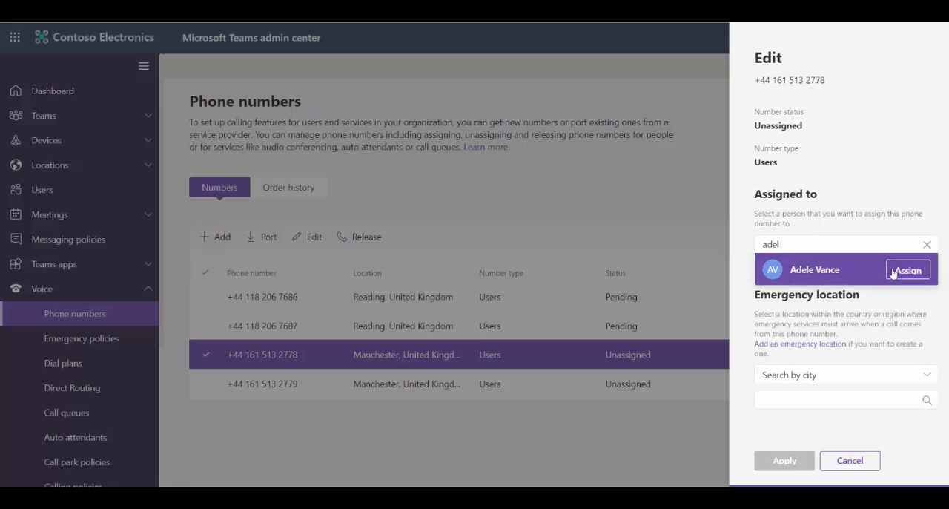
{"action": "left_click", "coordinate": [906, 269]}
Set the first Manchester number's emergency location to Manchester NEO, 7th Floor Suite 102, and apply the assignment.
{"action": "left_click", "coordinate": [780, 410]}
{"action": "type", "text": "man"}
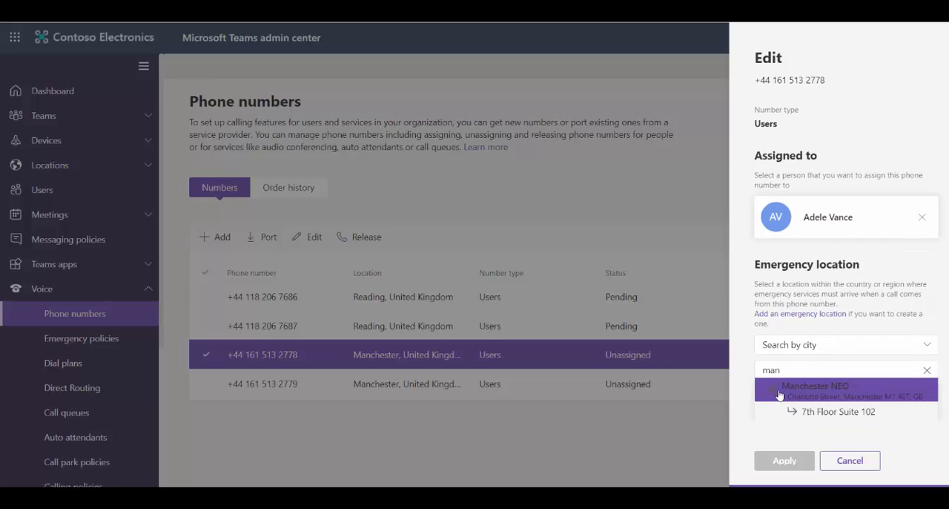
{"action": "left_click", "coordinate": [790, 413]}
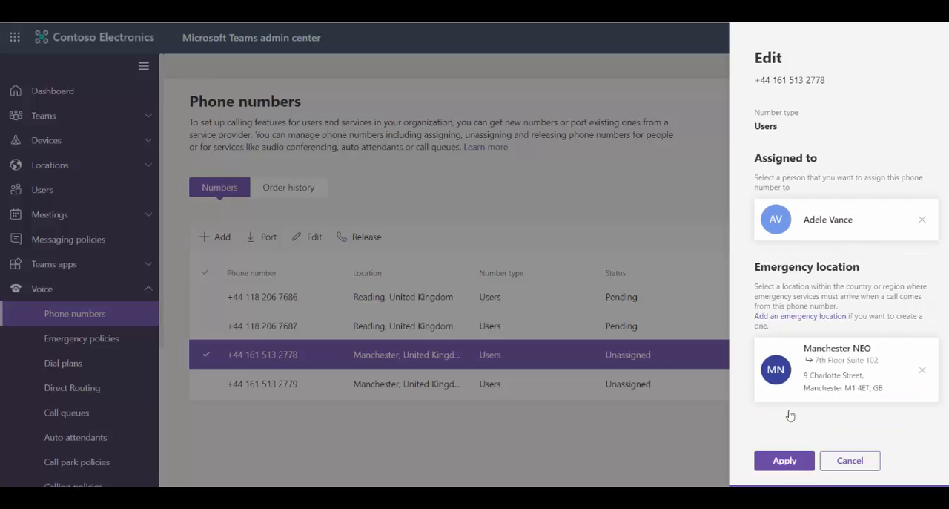
{"action": "left_click", "coordinate": [781, 463]}
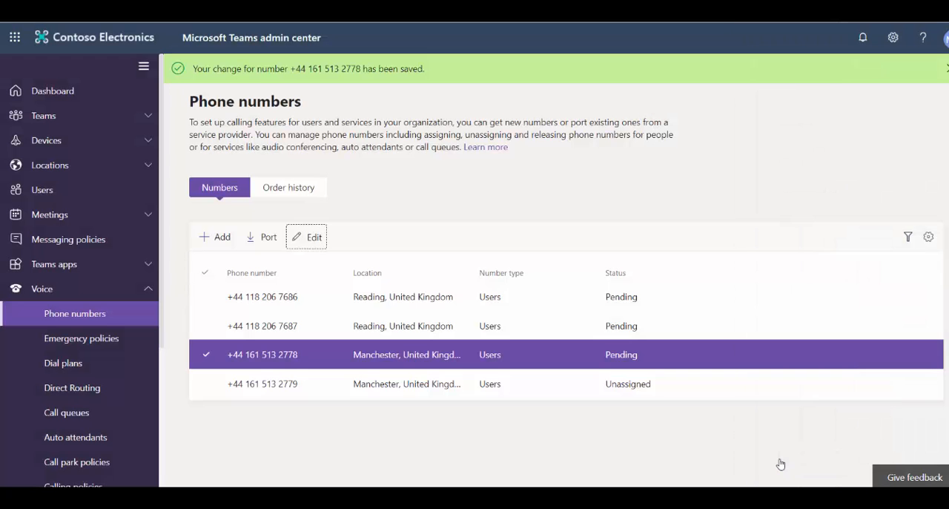
Edit the second Manchester phone number and assign it to another user found by first name.
{"action": "left_click", "coordinate": [238, 384]}
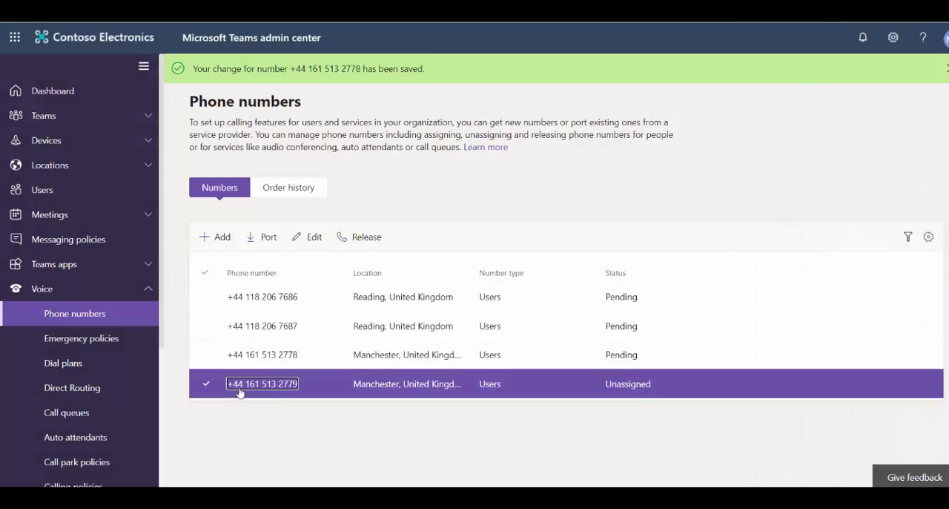
{"action": "left_click", "coordinate": [320, 245]}
{"action": "left_click", "coordinate": [770, 241]}
{"action": "type", "text": "alex"}
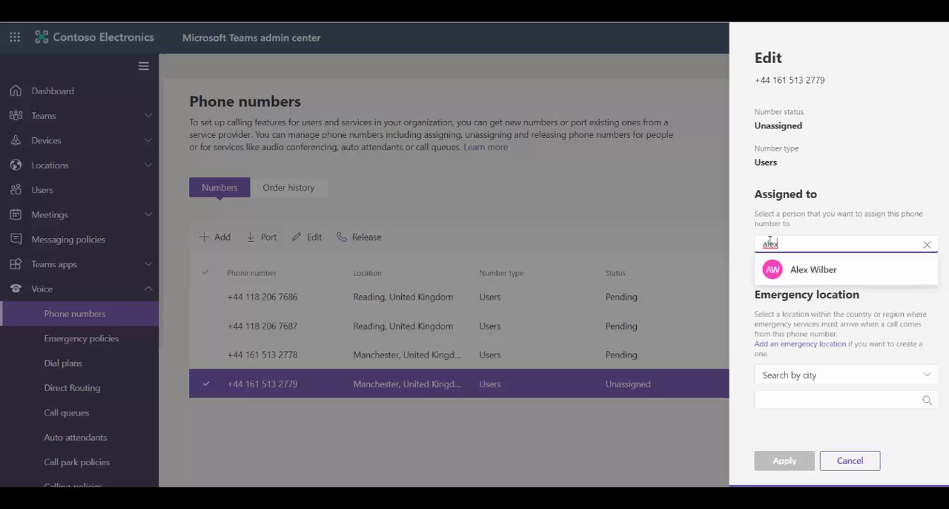
{"action": "left_click", "coordinate": [804, 270]}
Set the second Manchester number's emergency location to Manchester NEO, 7th Floor Suite 102, and apply the assignment.
{"action": "left_click", "coordinate": [779, 409]}
{"action": "type", "text": "man"}
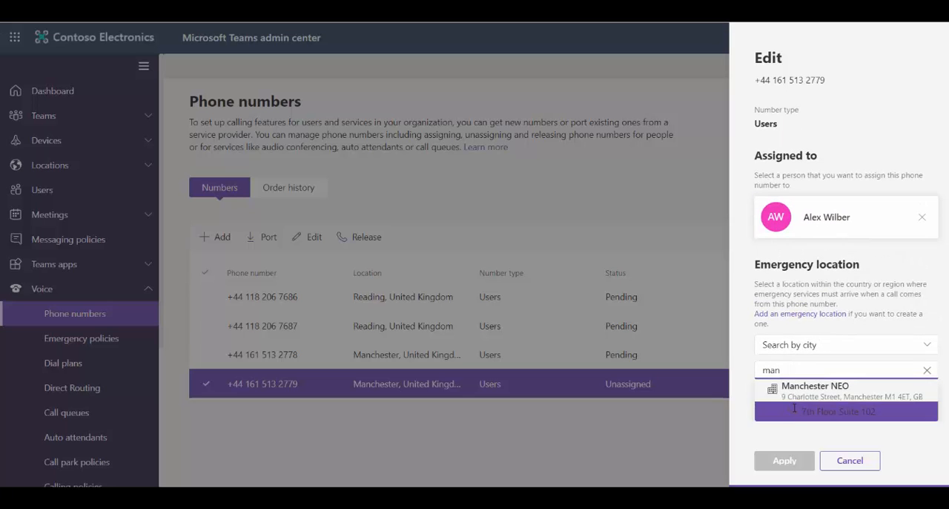
{"action": "left_click", "coordinate": [831, 414]}
{"action": "left_click", "coordinate": [785, 460]}
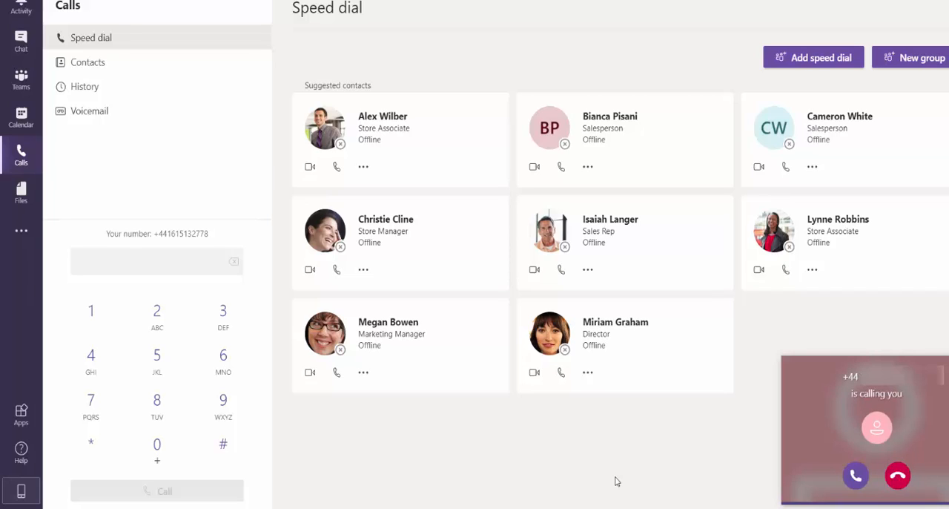
Switch to the Microsoft Teams Calls view, answer the incoming call, and end it.
{"action": "left_click", "coordinate": [851, 481]}
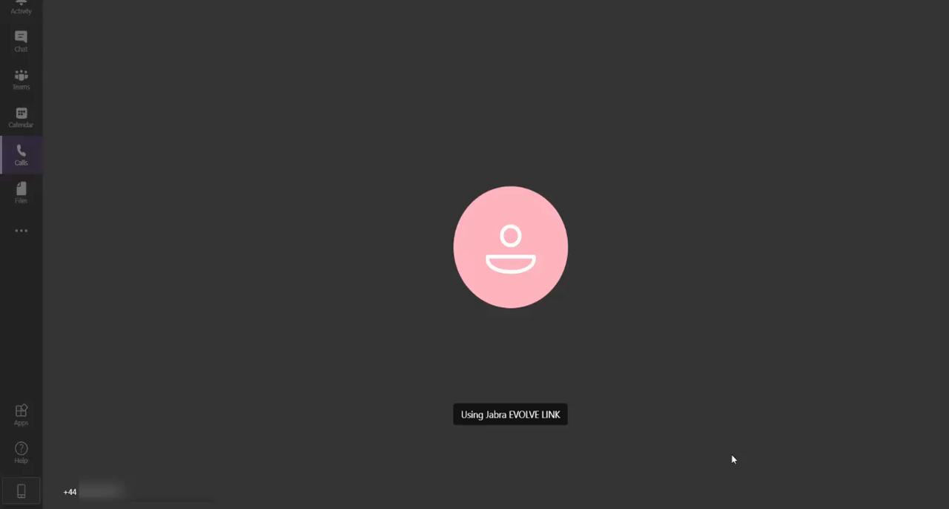
{"action": "mouse_move", "coordinate": [642, 425]}
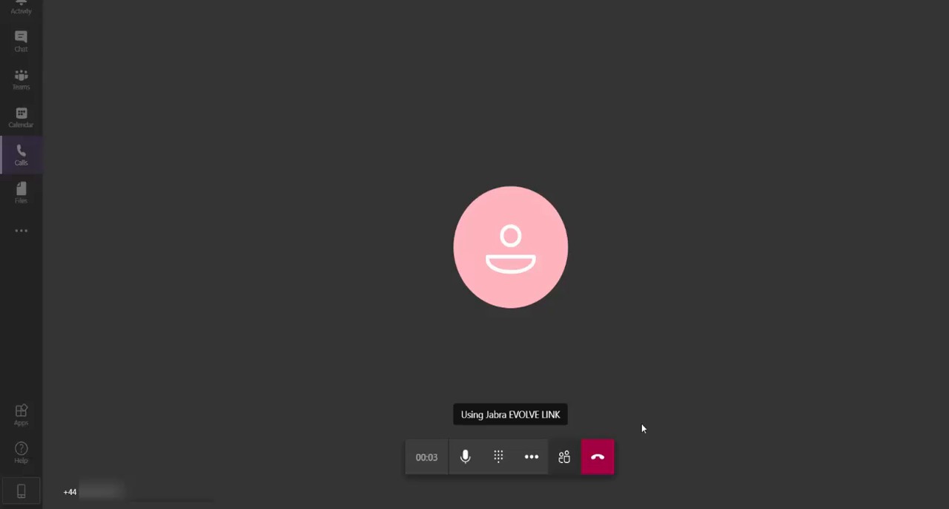
{"action": "left_click", "coordinate": [603, 456]}
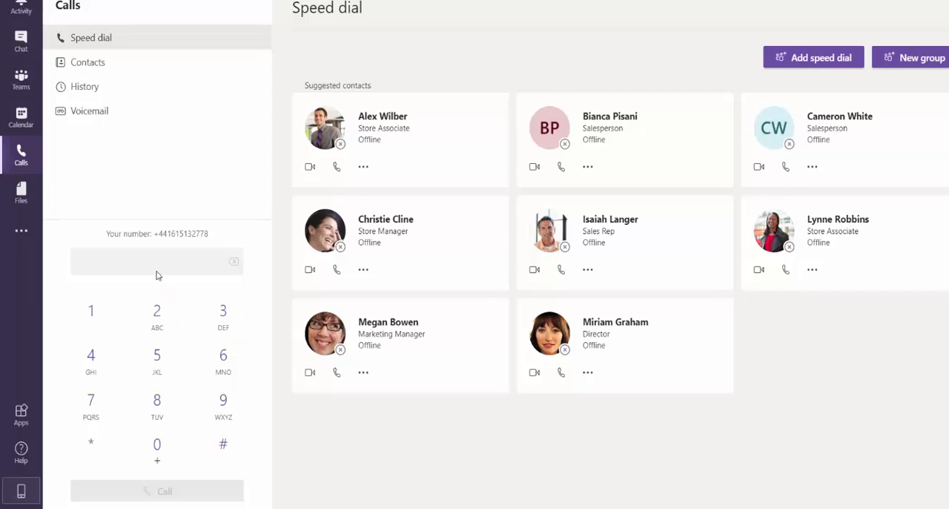
Paste an external phone number into the dial pad, place an outgoing call to it, and hang up.
{"action": "left_click", "coordinate": [179, 263]}
{"action": "key", "text": "ctrl+v"}
{"action": "left_click", "coordinate": [156, 491]}
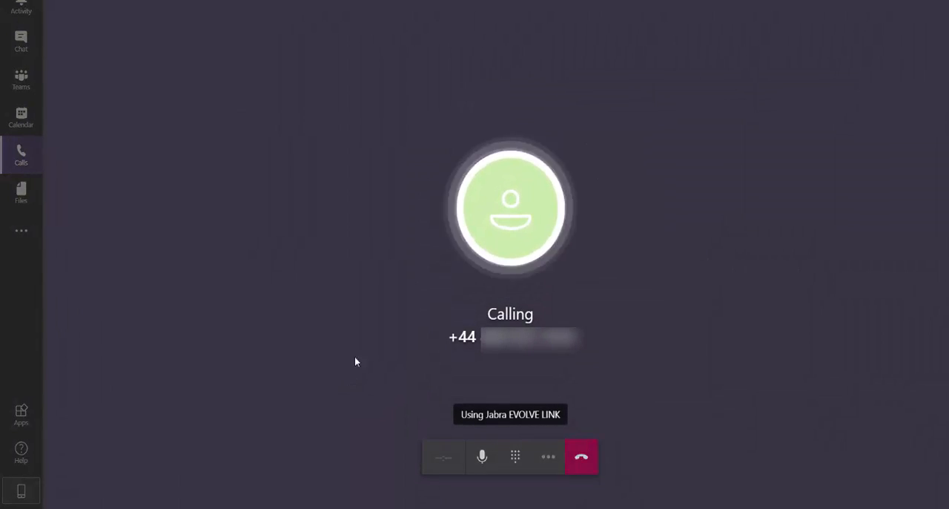
{"action": "left_click", "coordinate": [598, 458]}
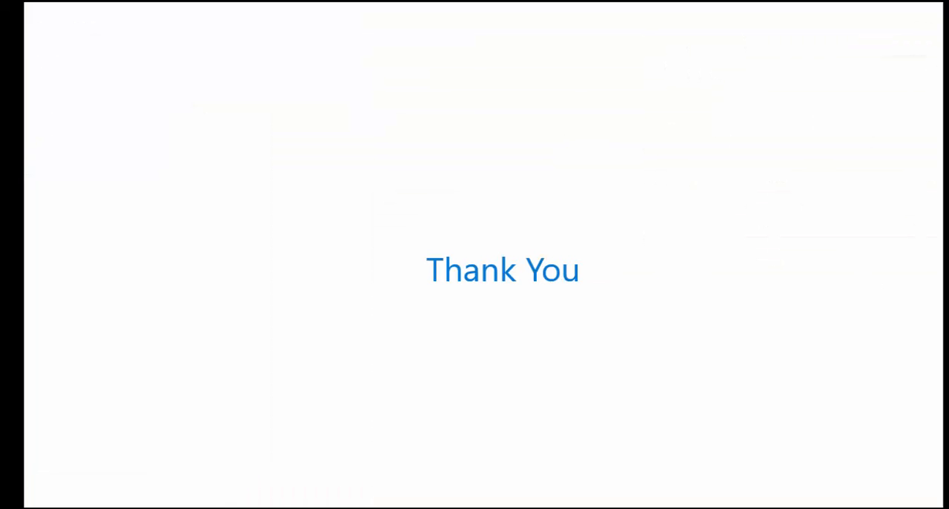